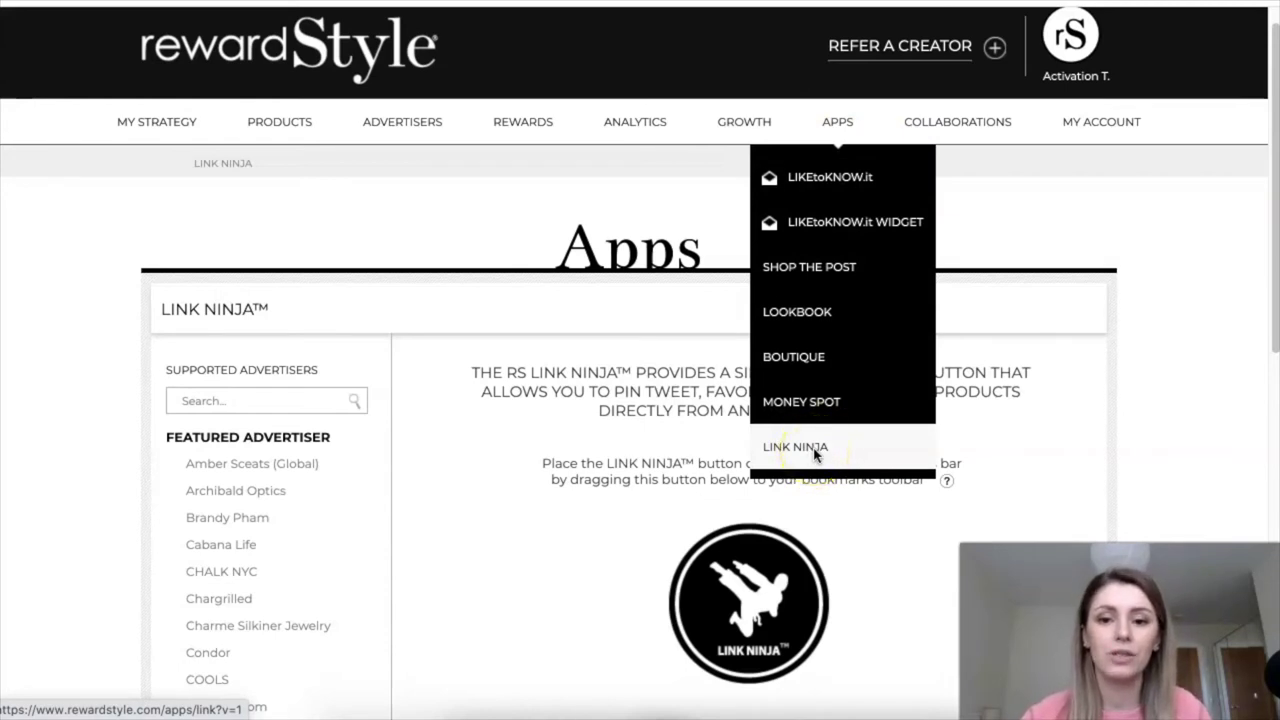
Add the Link Ninja button to the browser's bookmarks bar.
{"action": "left_click", "coordinate": [1094, 414]}
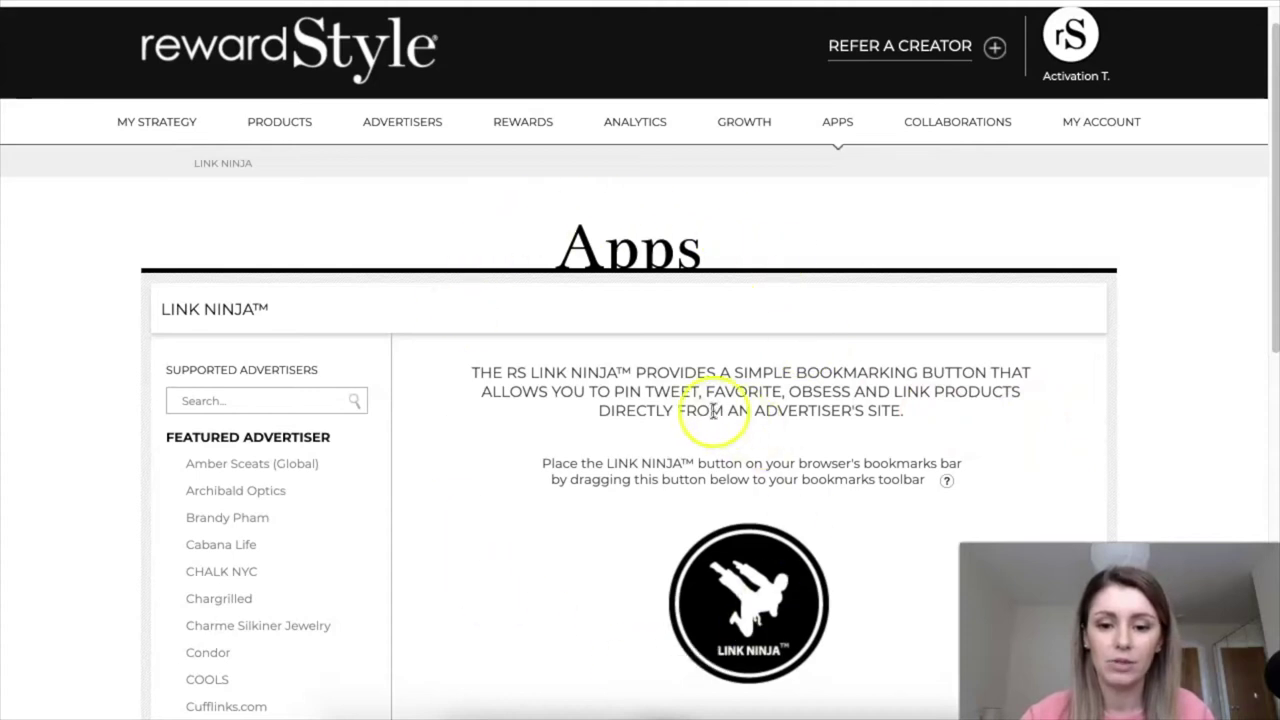
{"action": "left_click_drag", "start_coordinate": [714, 557], "coordinate": [1029, 49]}
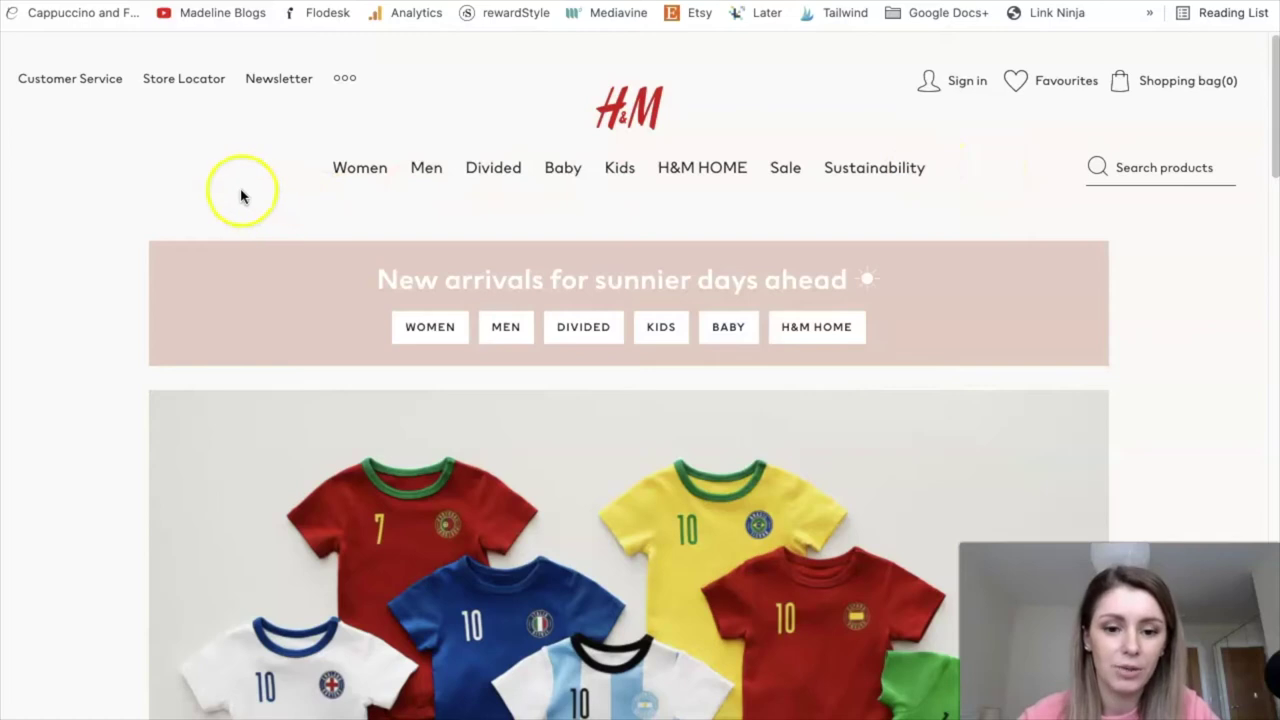
Open the Off-the-shoulder dress product page from the women's dresses category on the H&M site.
{"action": "mouse_move", "coordinate": [375, 183]}
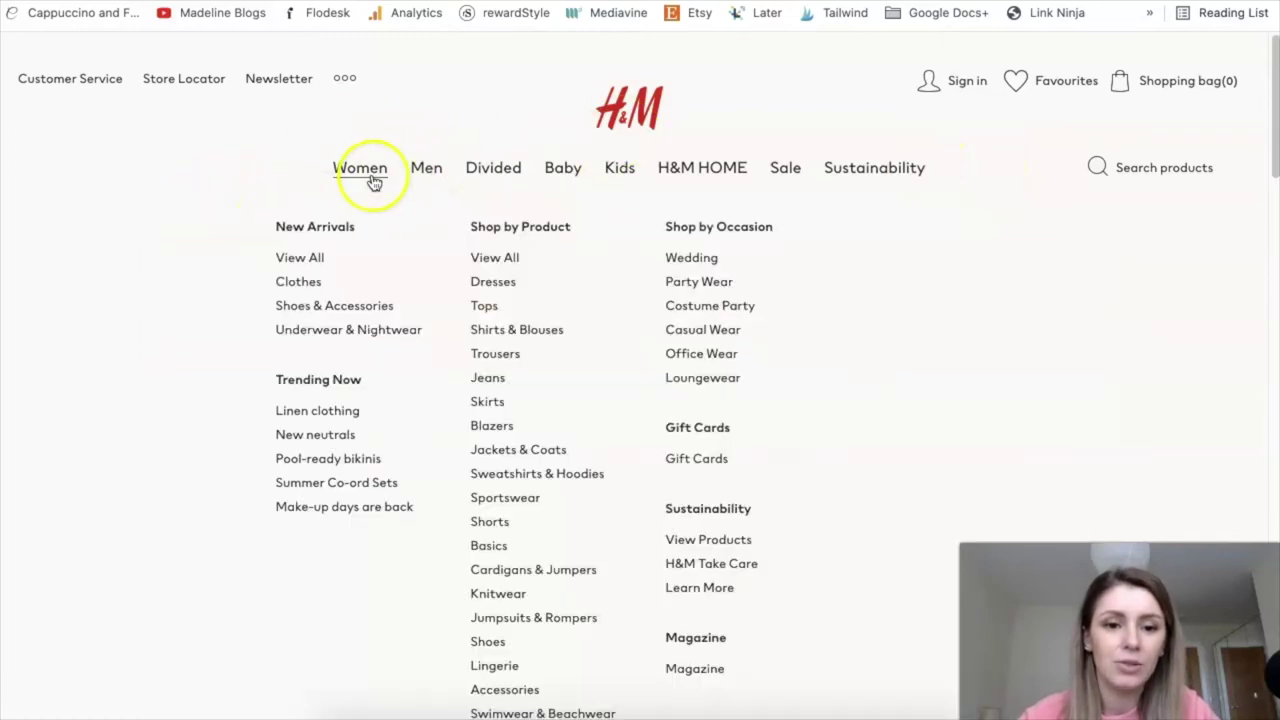
{"action": "left_click", "coordinate": [490, 280]}
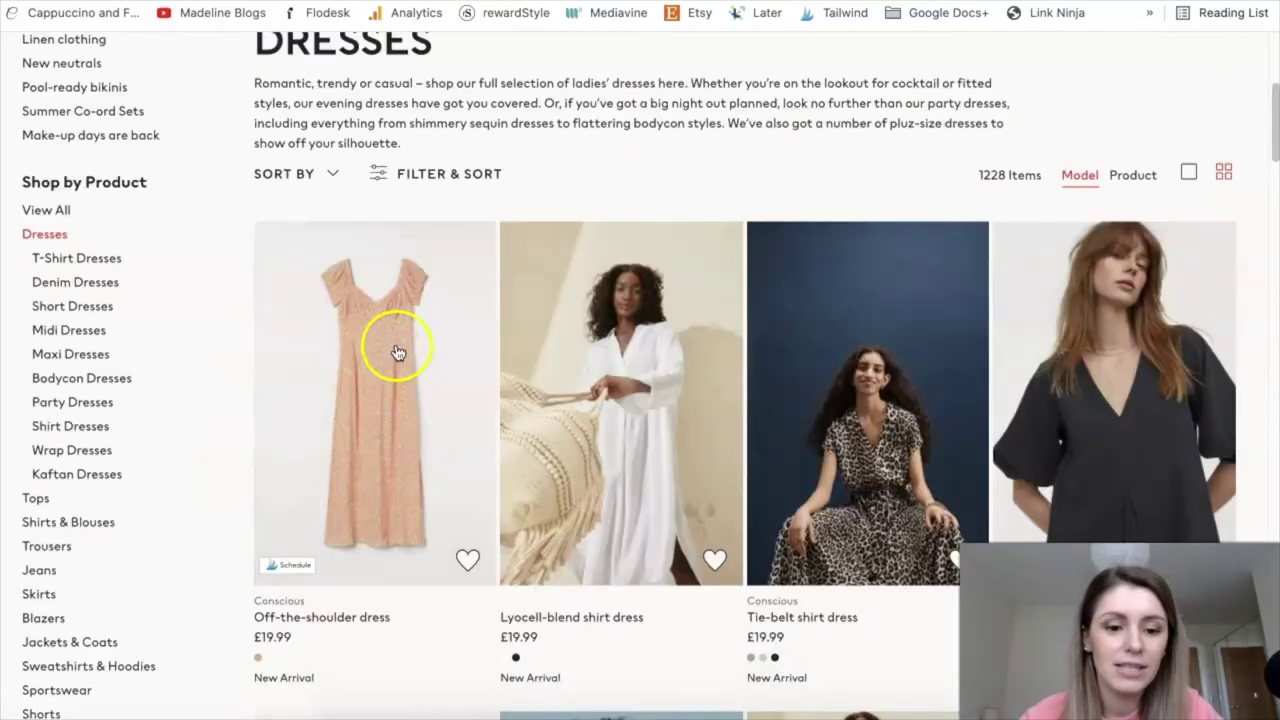
{"action": "left_click", "coordinate": [394, 349]}
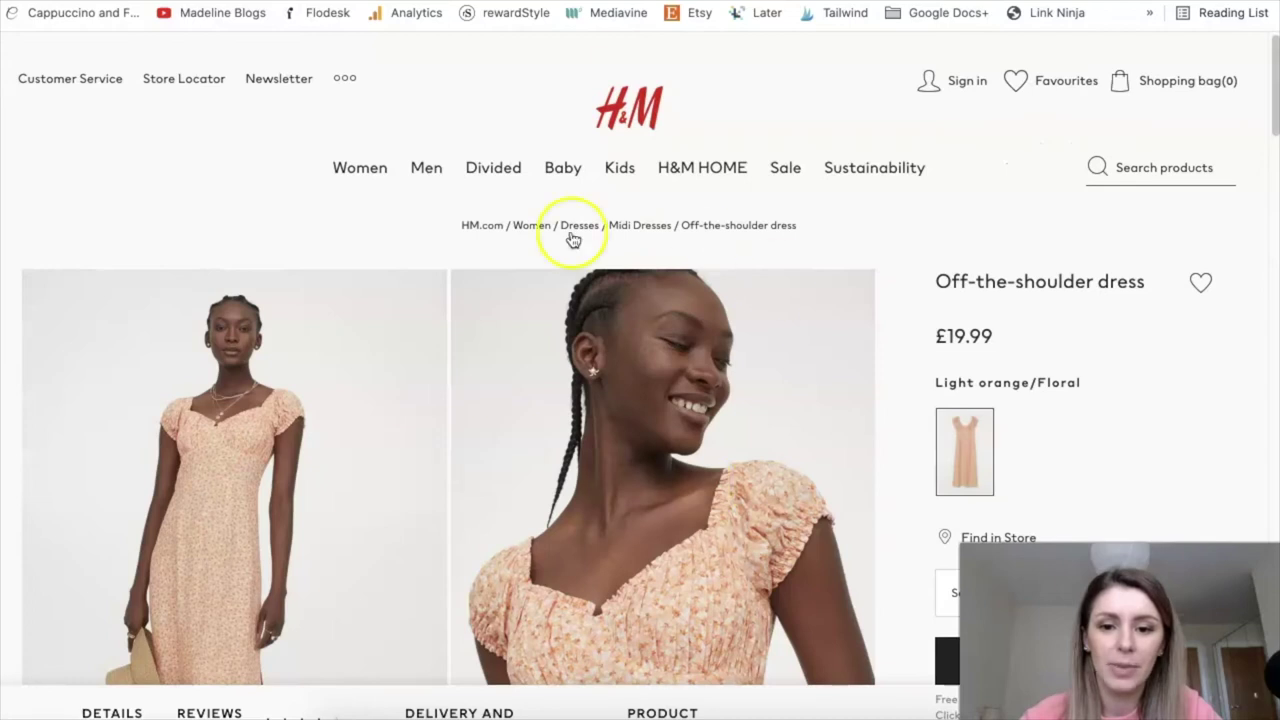
Run Link Ninja on the dress page and choose the image showing the dress without a model.
{"action": "left_click", "coordinate": [1041, 16]}
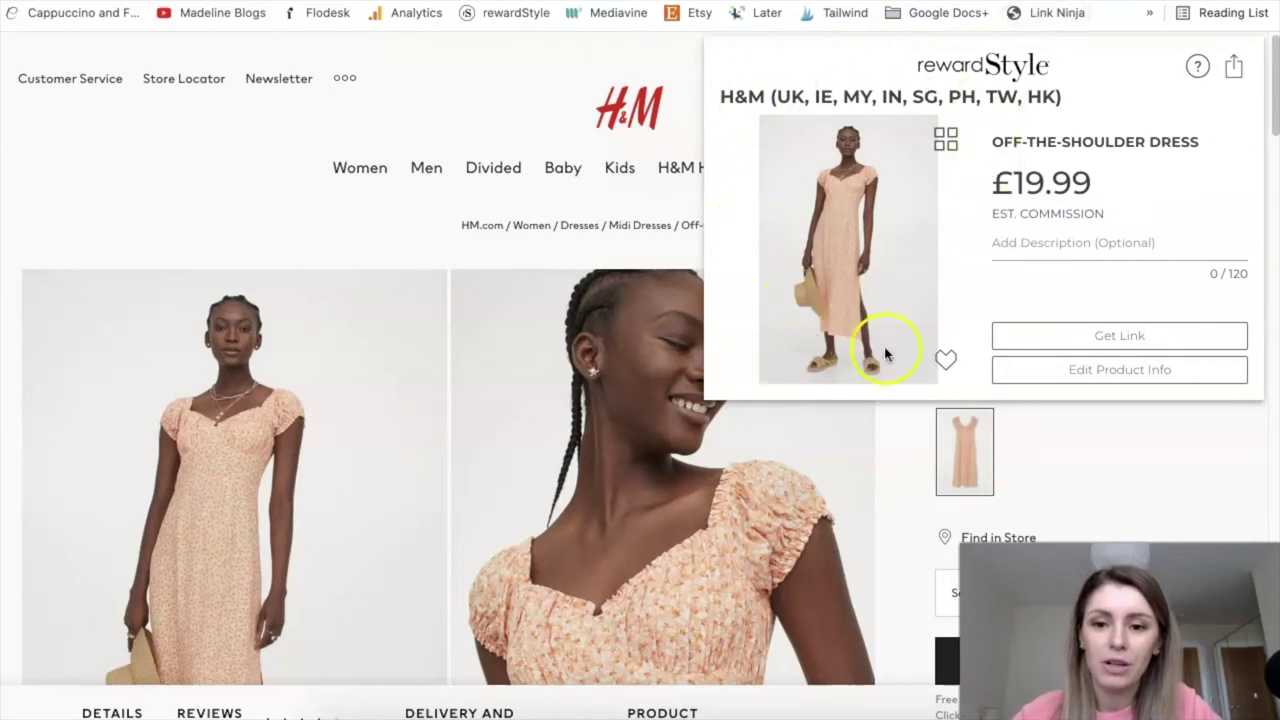
{"action": "left_click", "coordinate": [944, 143]}
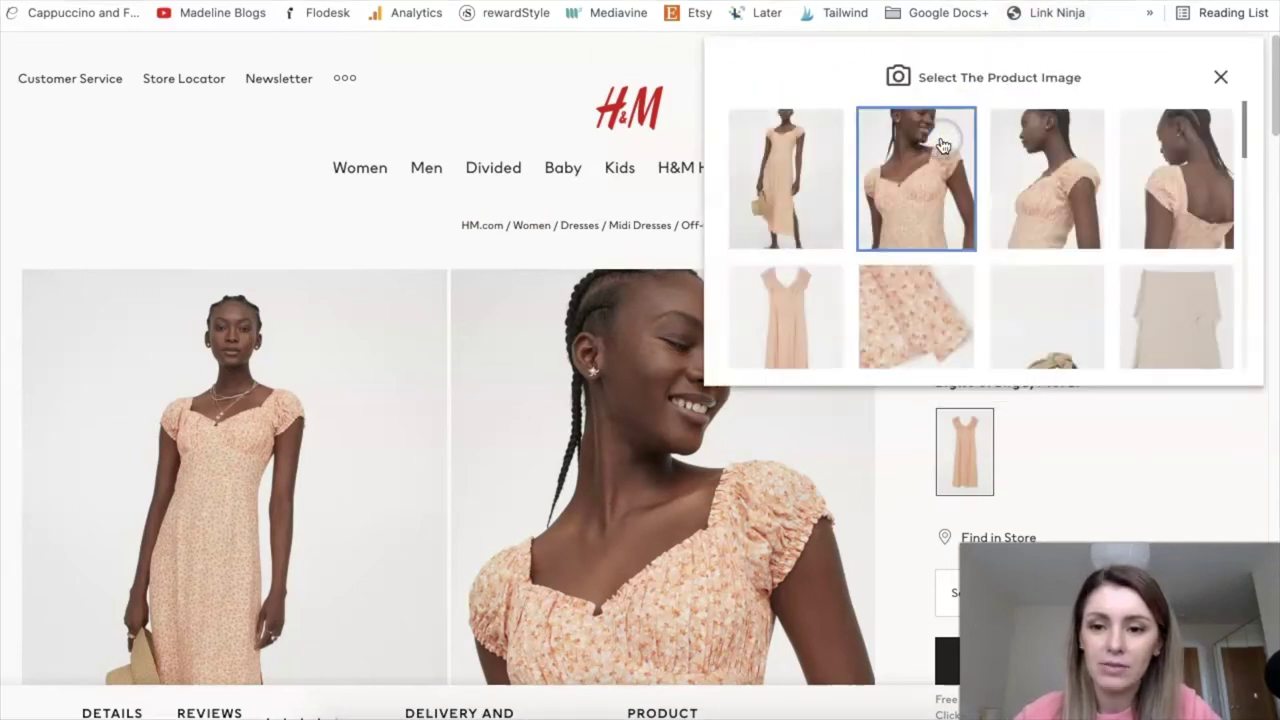
{"action": "left_click", "coordinate": [810, 311]}
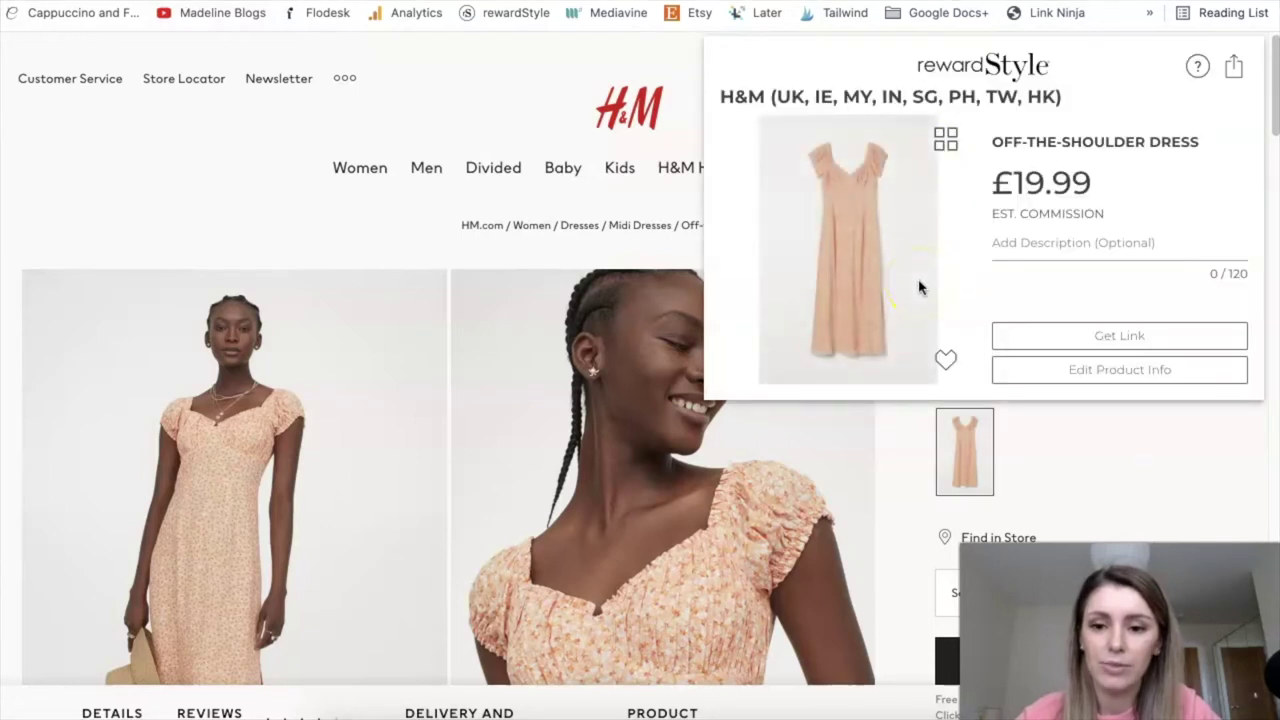
Save the dress to favorites in a new folder named Test.
{"action": "left_click", "coordinate": [946, 362]}
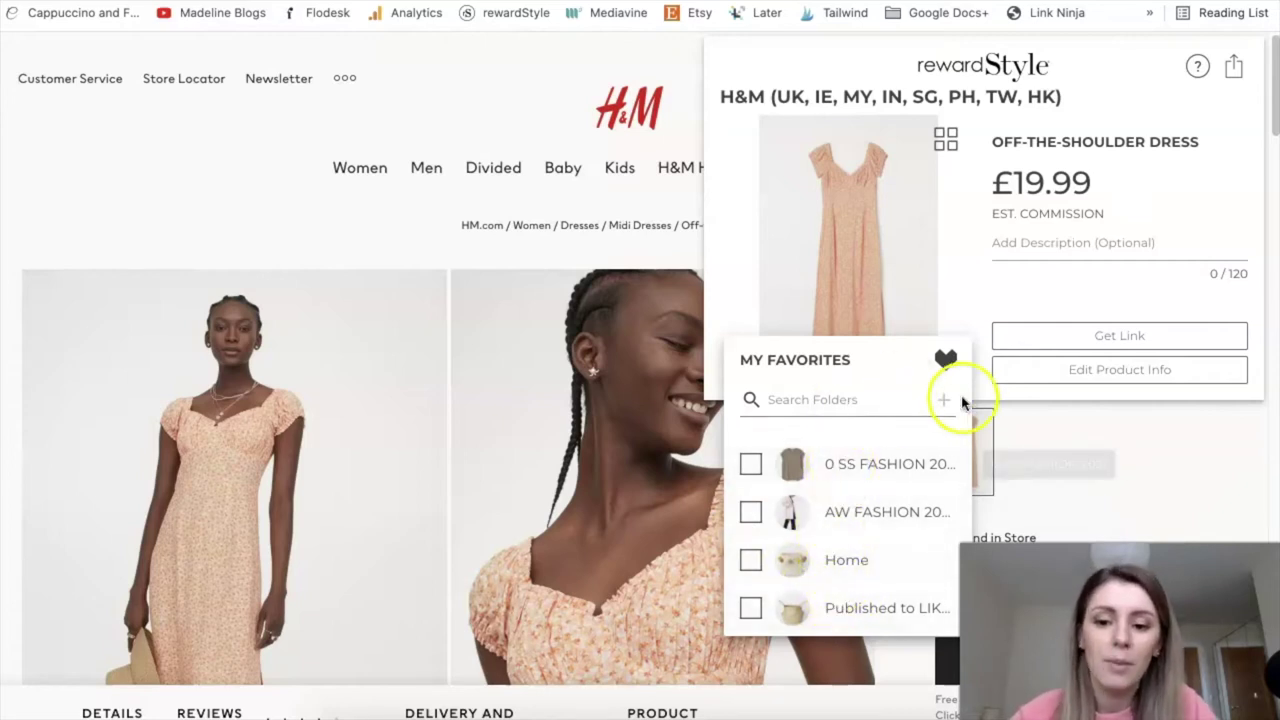
{"action": "left_click", "coordinate": [831, 400]}
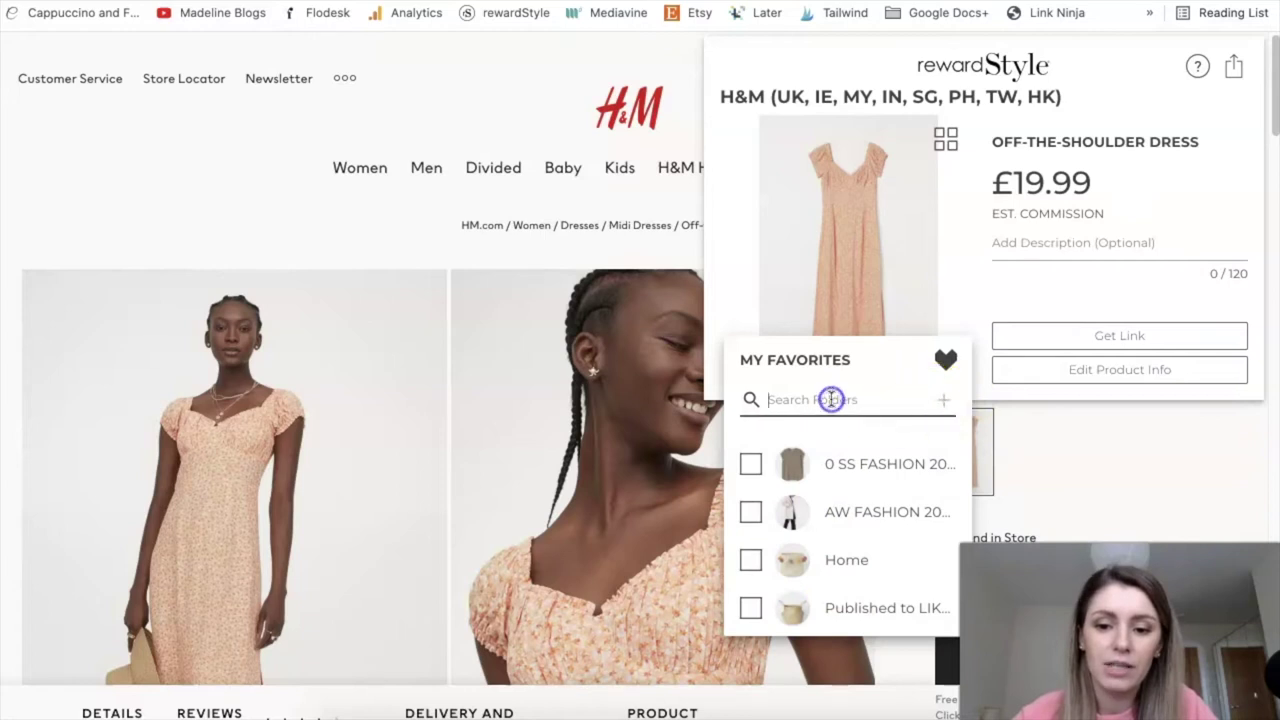
{"action": "type", "text": "Test"}
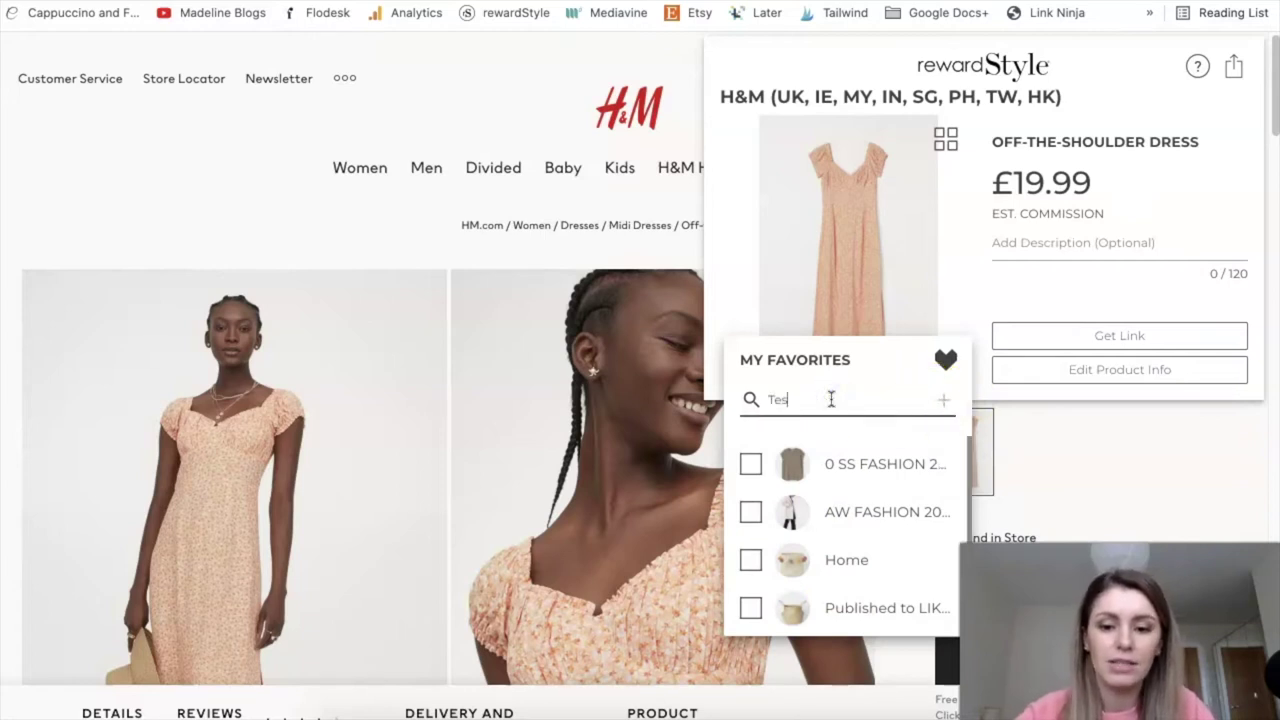
{"action": "key", "text": "Return"}
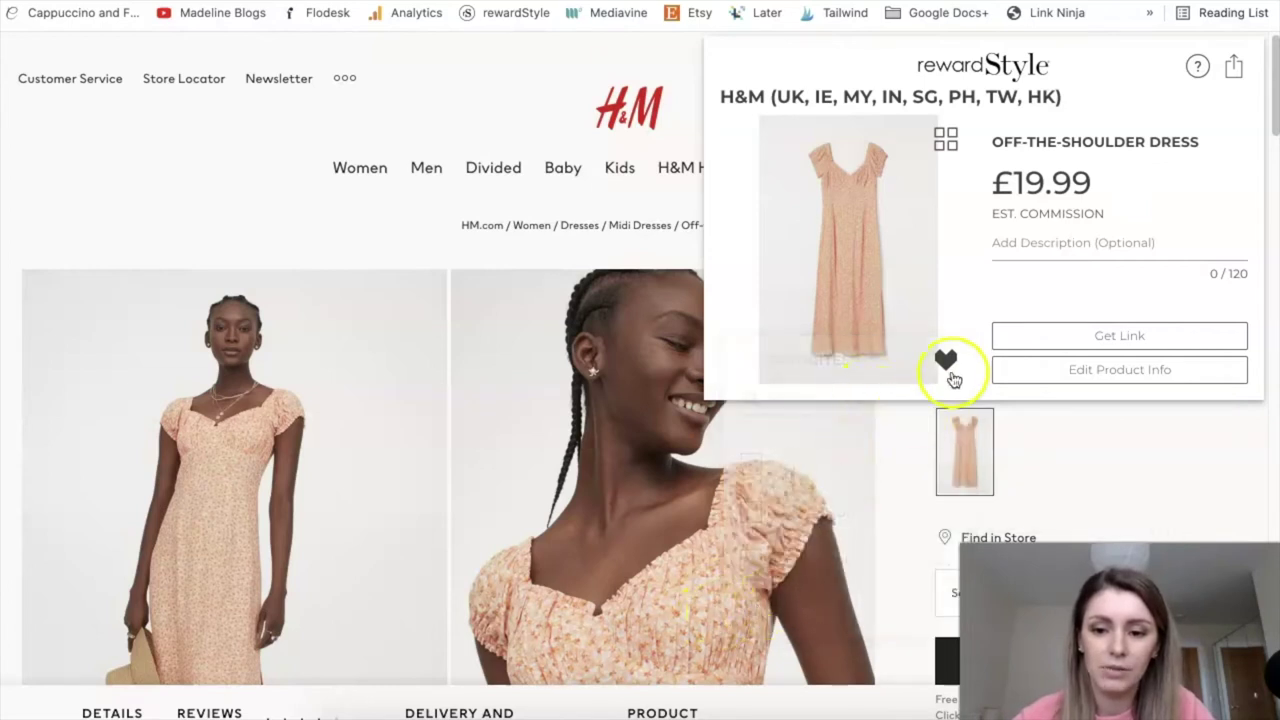
Review the favorites folders and check which one the dress is saved in.
{"action": "left_click", "coordinate": [945, 359]}
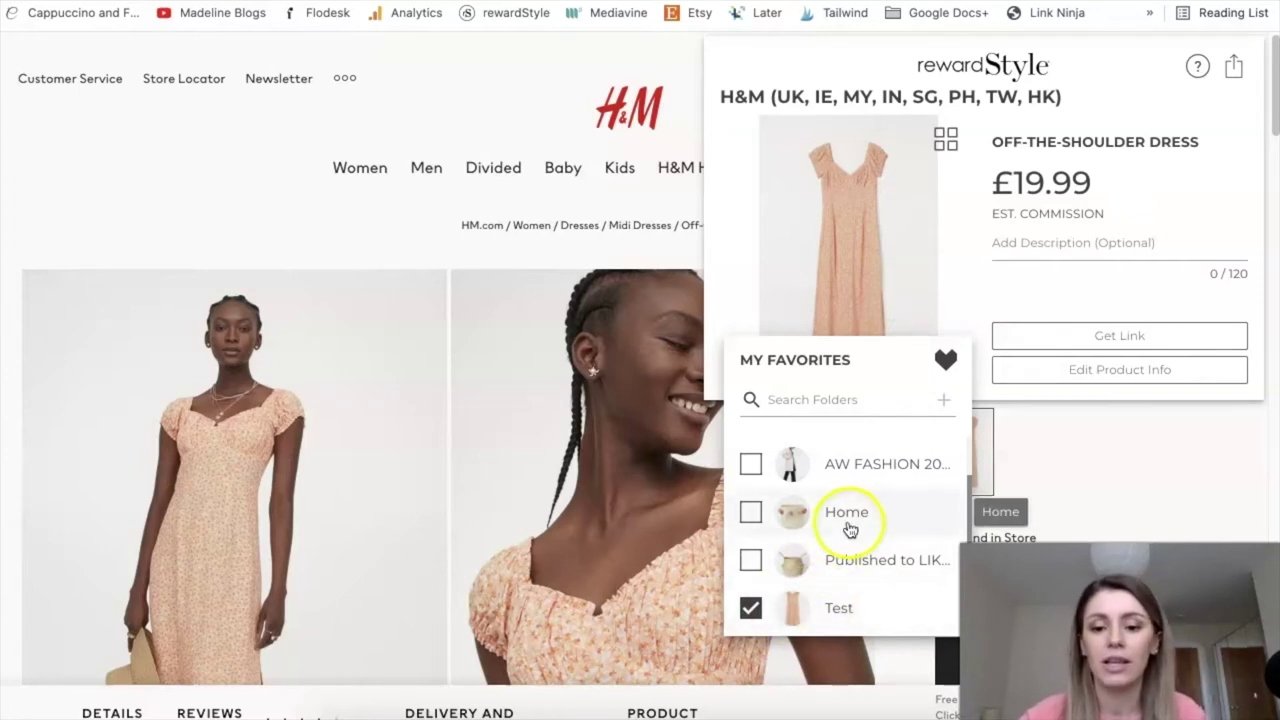
{"action": "scroll", "coordinate": [849, 522], "scroll_direction": "up", "scroll_amount": 1}
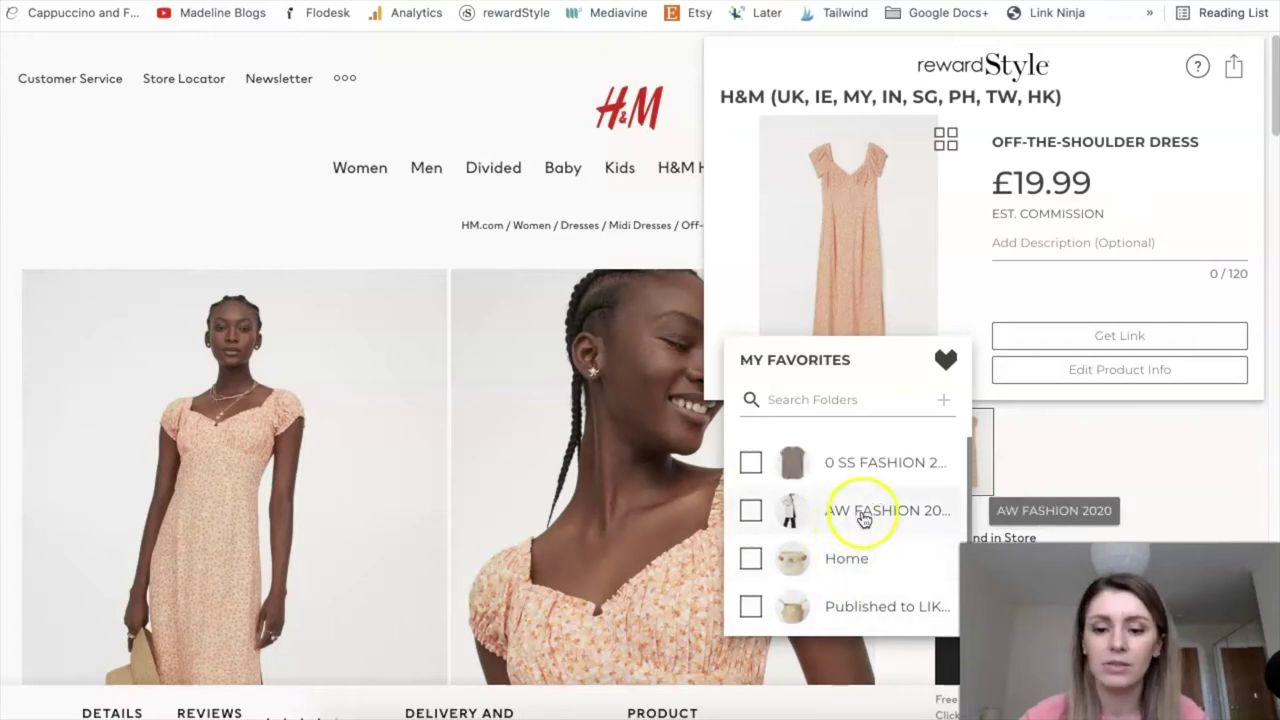
{"action": "scroll", "coordinate": [860, 520], "scroll_direction": "down", "scroll_amount": 1}
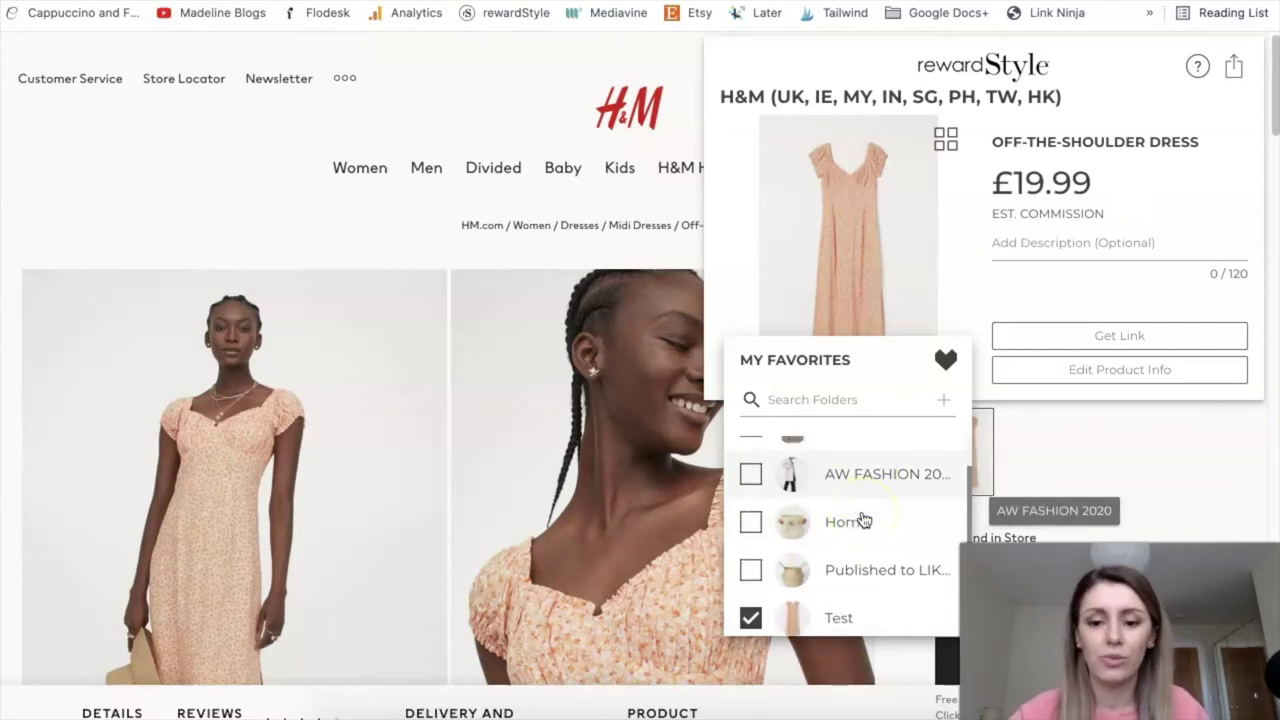
{"action": "scroll", "coordinate": [855, 470], "scroll_direction": "up", "scroll_amount": 1}
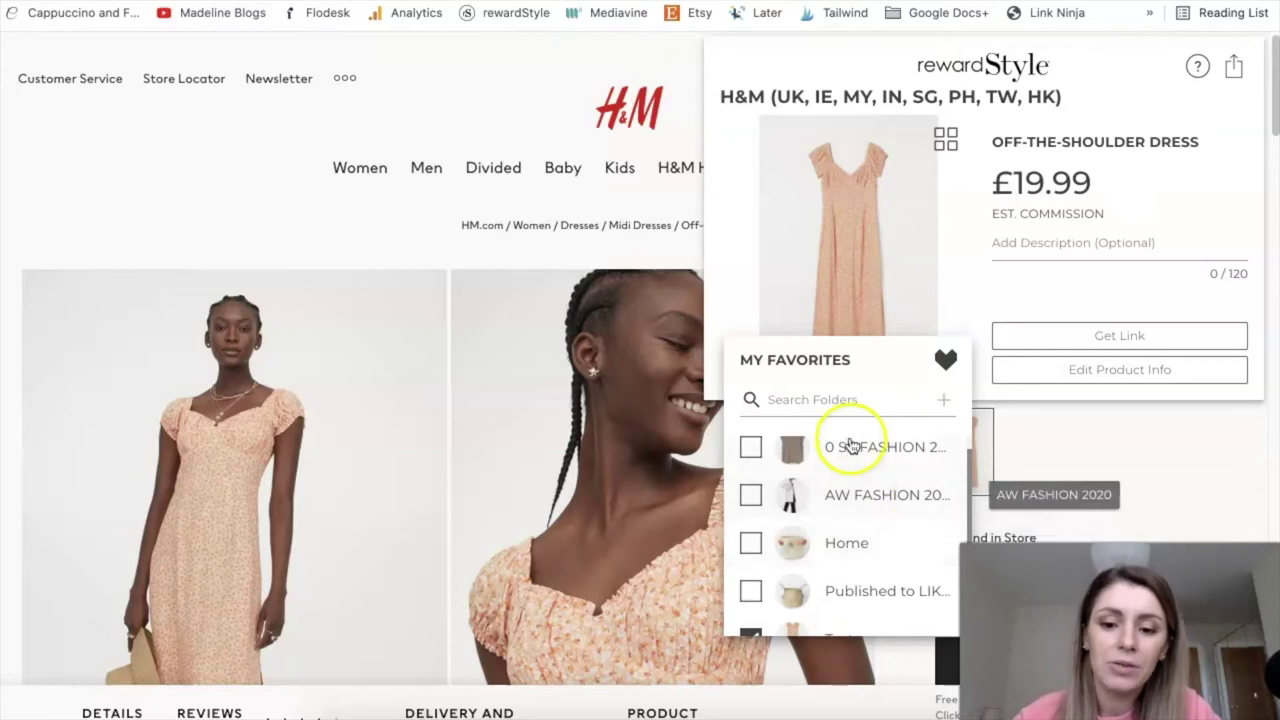
{"action": "scroll", "coordinate": [870, 480], "scroll_direction": "up", "scroll_amount": 1}
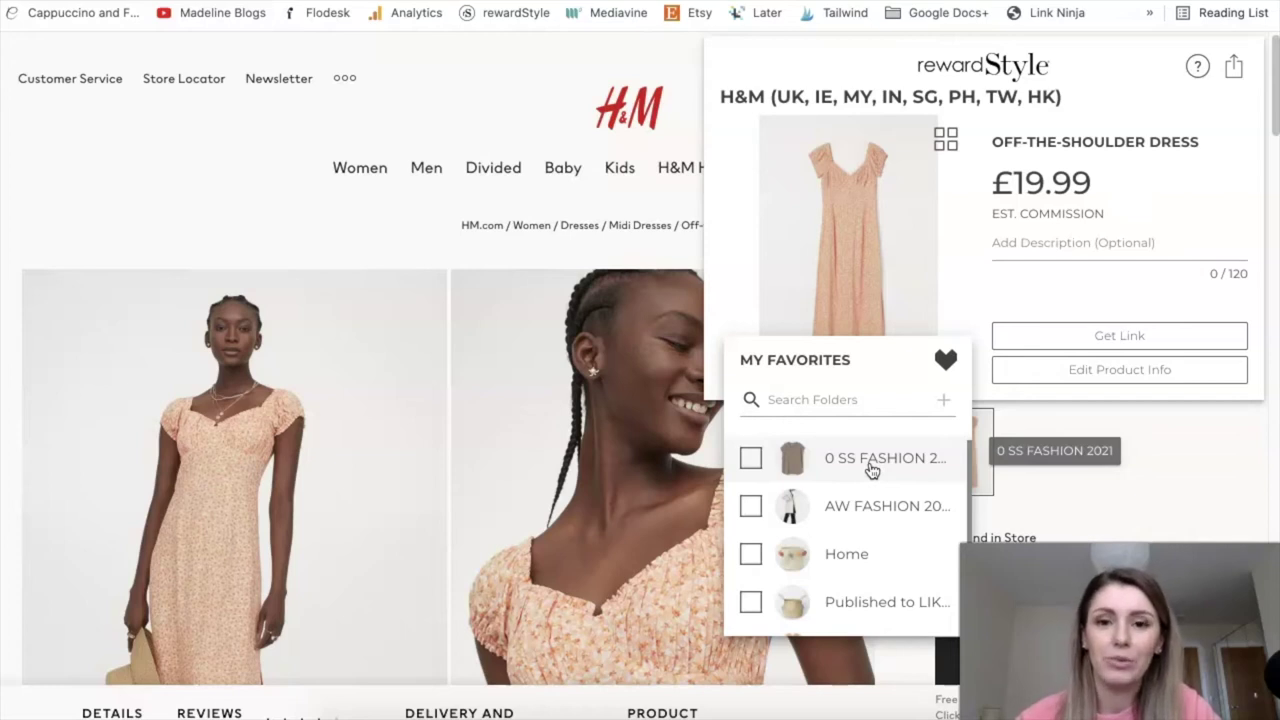
{"action": "left_click", "coordinate": [867, 445]}
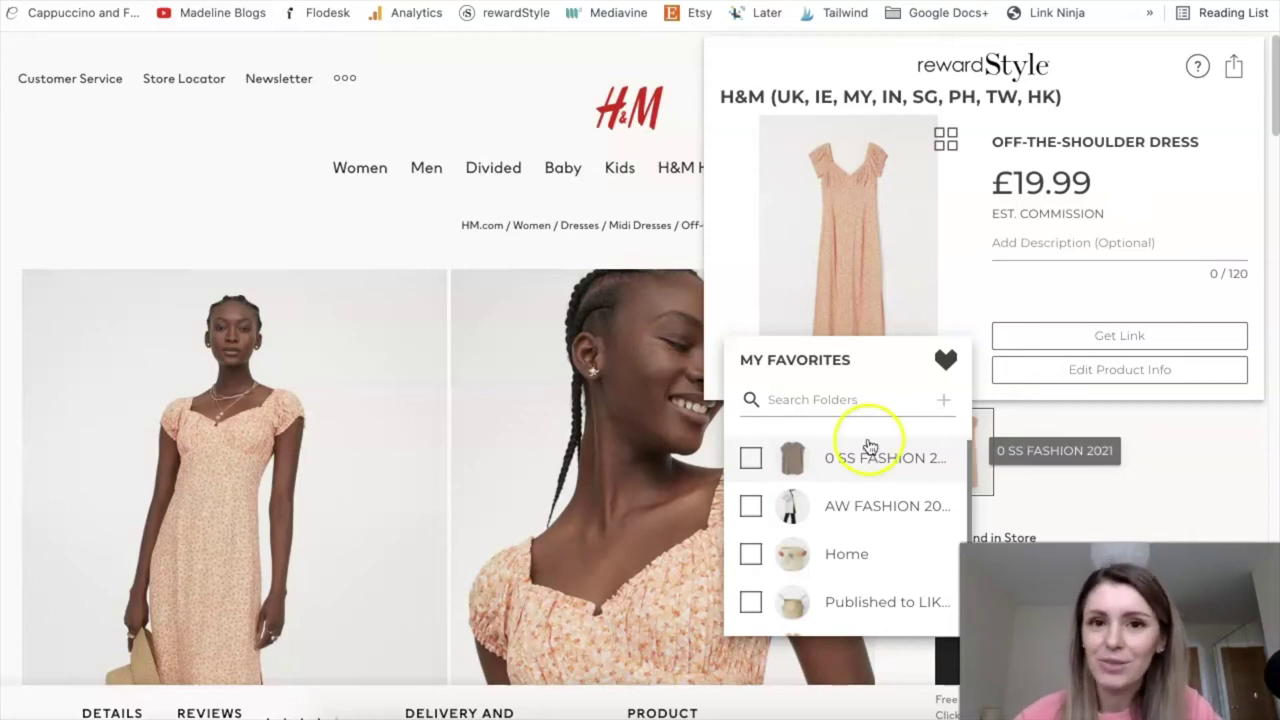
{"action": "scroll", "coordinate": [845, 510], "scroll_direction": "down", "scroll_amount": 1}
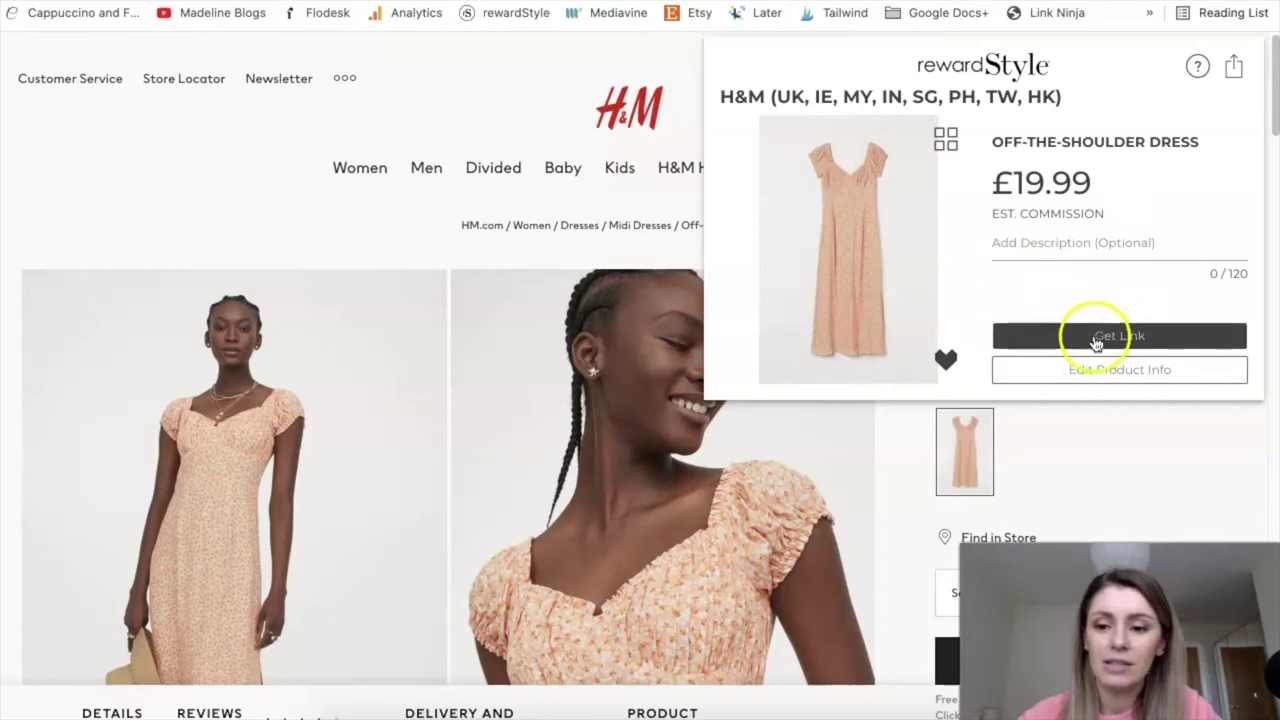
Generate the rewardStyle affiliate link for the Off-the-shoulder dress.
{"action": "left_click", "coordinate": [1160, 340]}
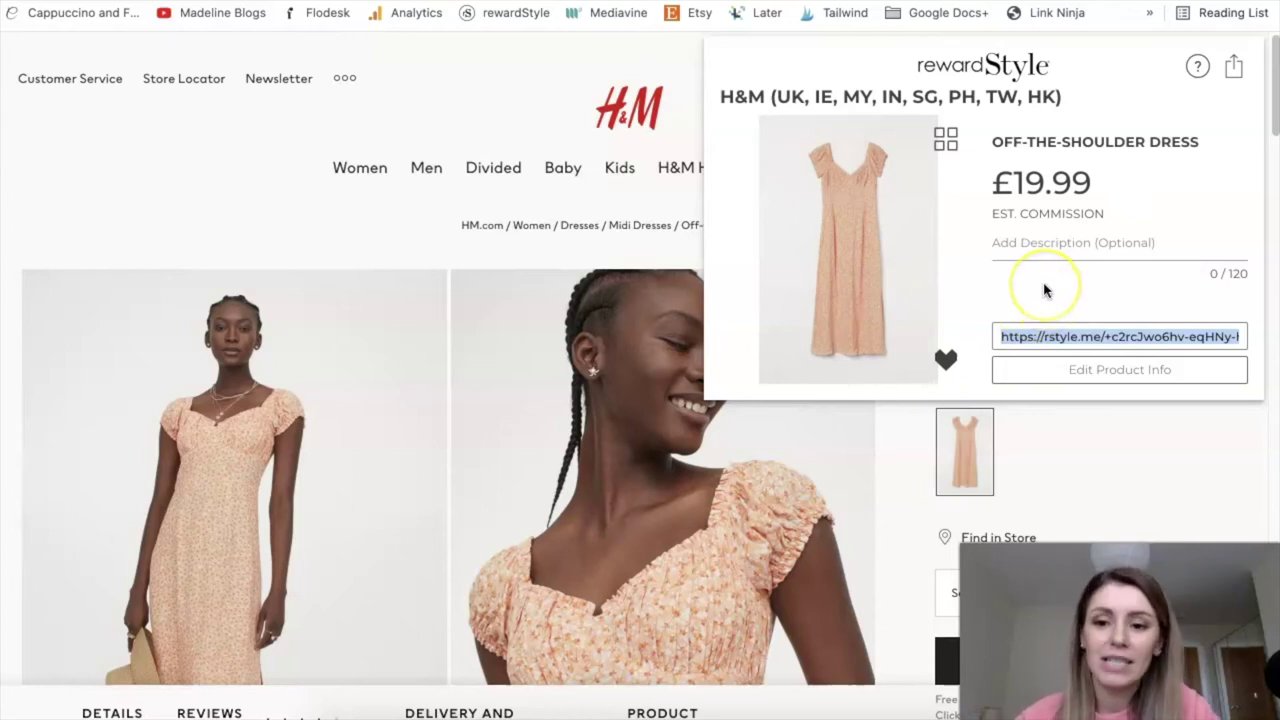
{"action": "left_click", "coordinate": [1043, 288]}
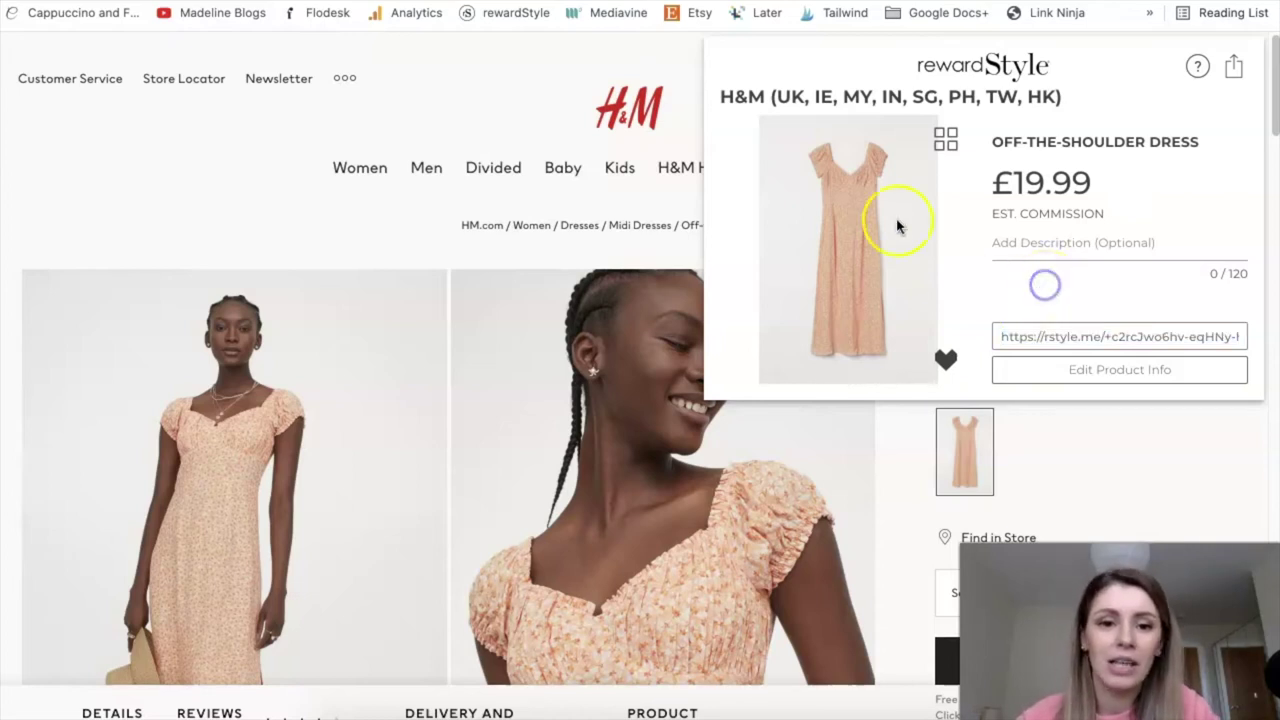
Switch to the rewardStyle site's favorites page and open the LIKEtoKNOW.it Widget app.
{"action": "left_click", "coordinate": [482, 97]}
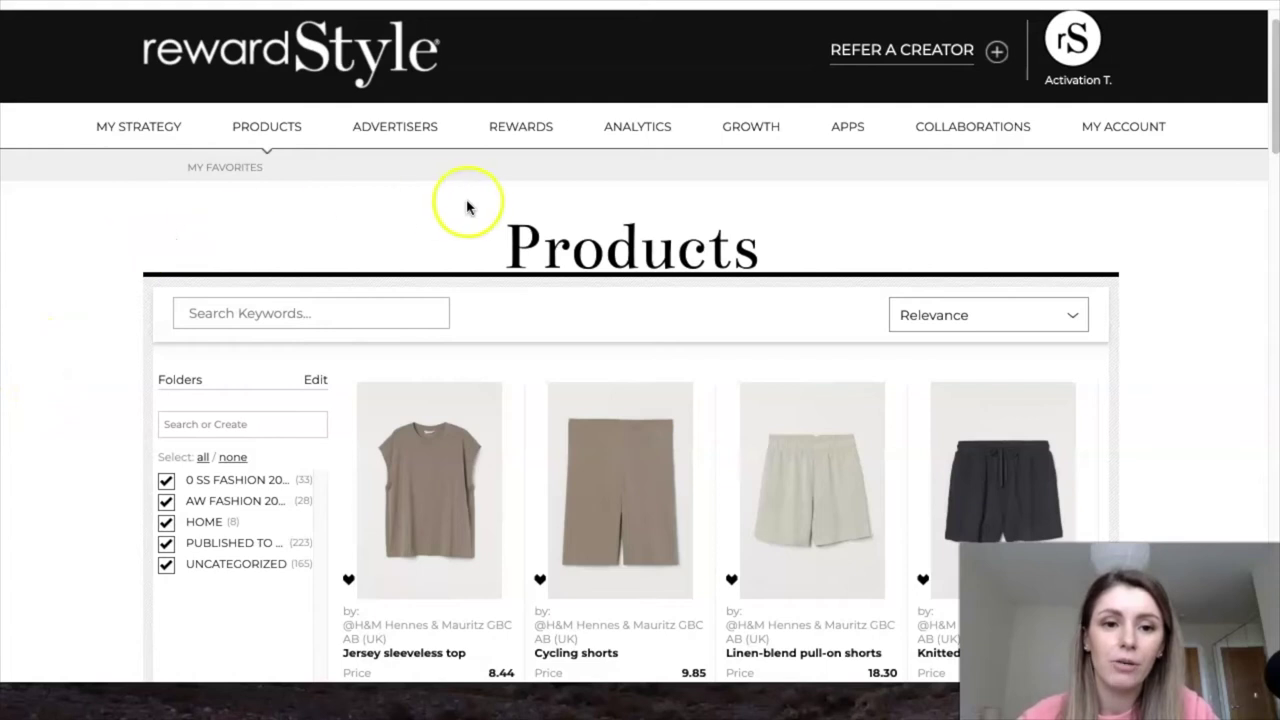
{"action": "mouse_move", "coordinate": [280, 140]}
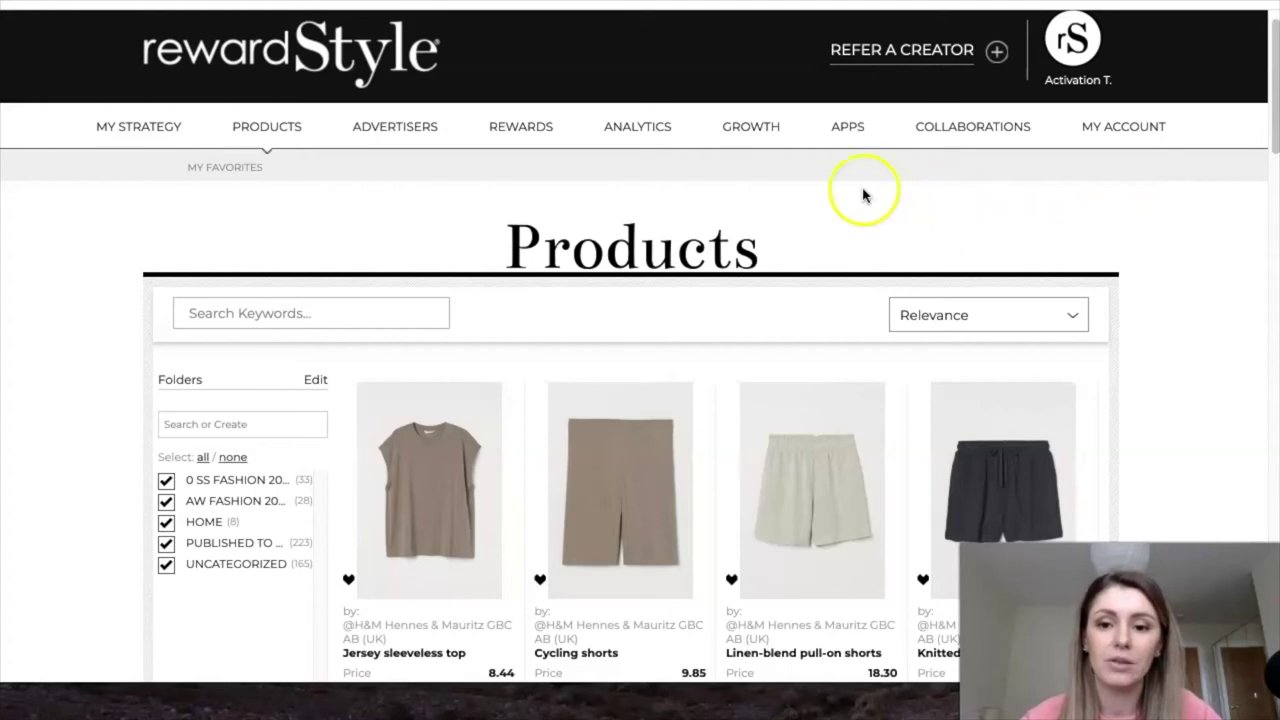
{"action": "mouse_move", "coordinate": [849, 134]}
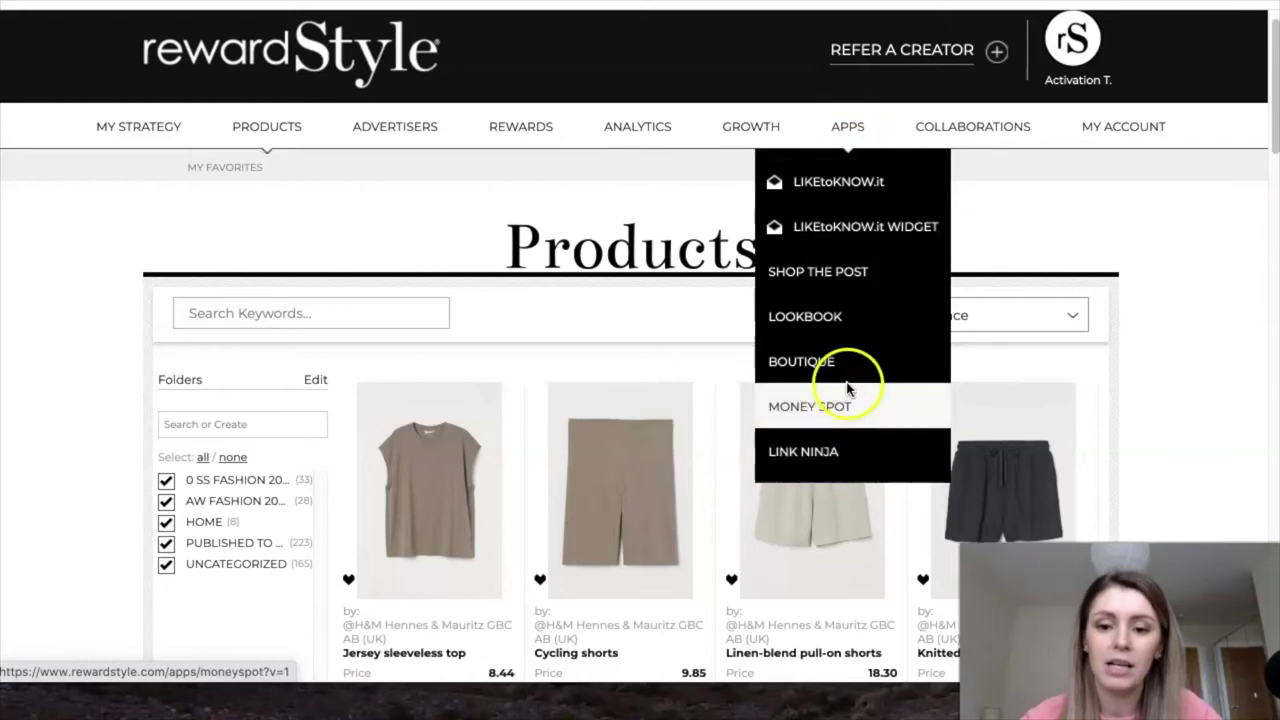
{"action": "left_click", "coordinate": [900, 220]}
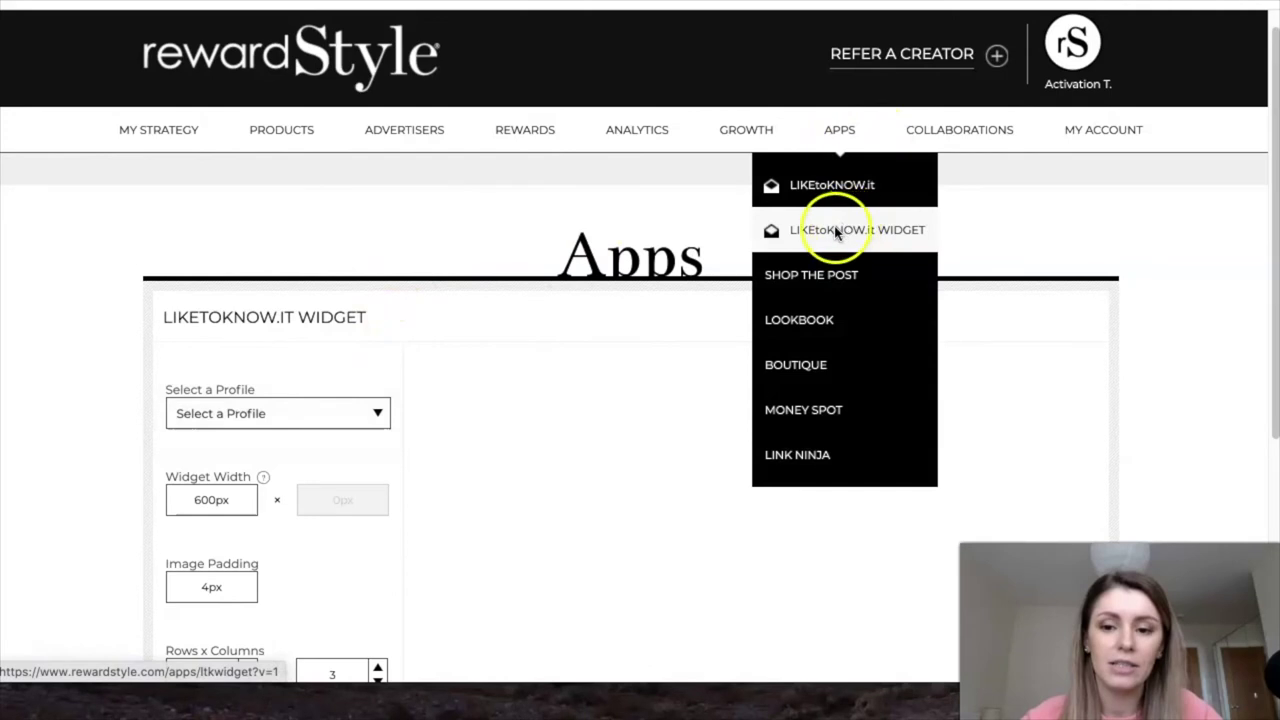
{"action": "left_click", "coordinate": [406, 240]}
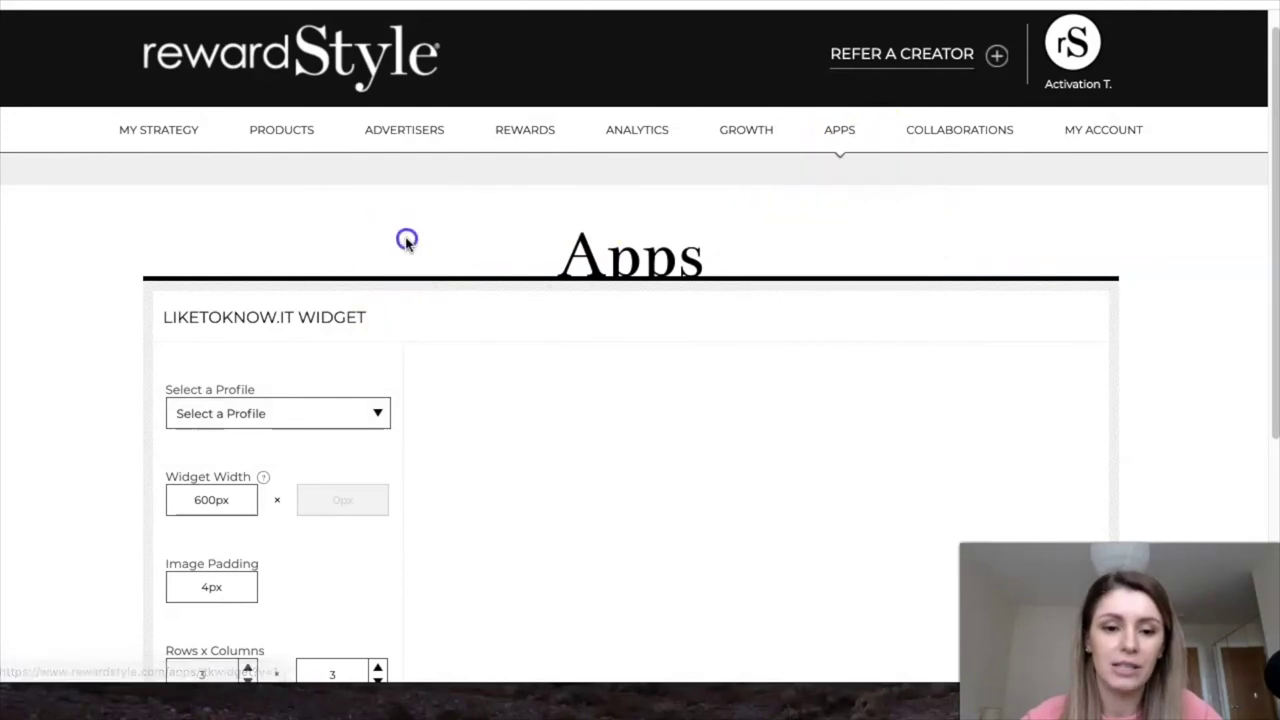
Select the creator's profile for the LIKEtoKNOW.it widget and look over its image preview.
{"action": "left_click", "coordinate": [210, 418]}
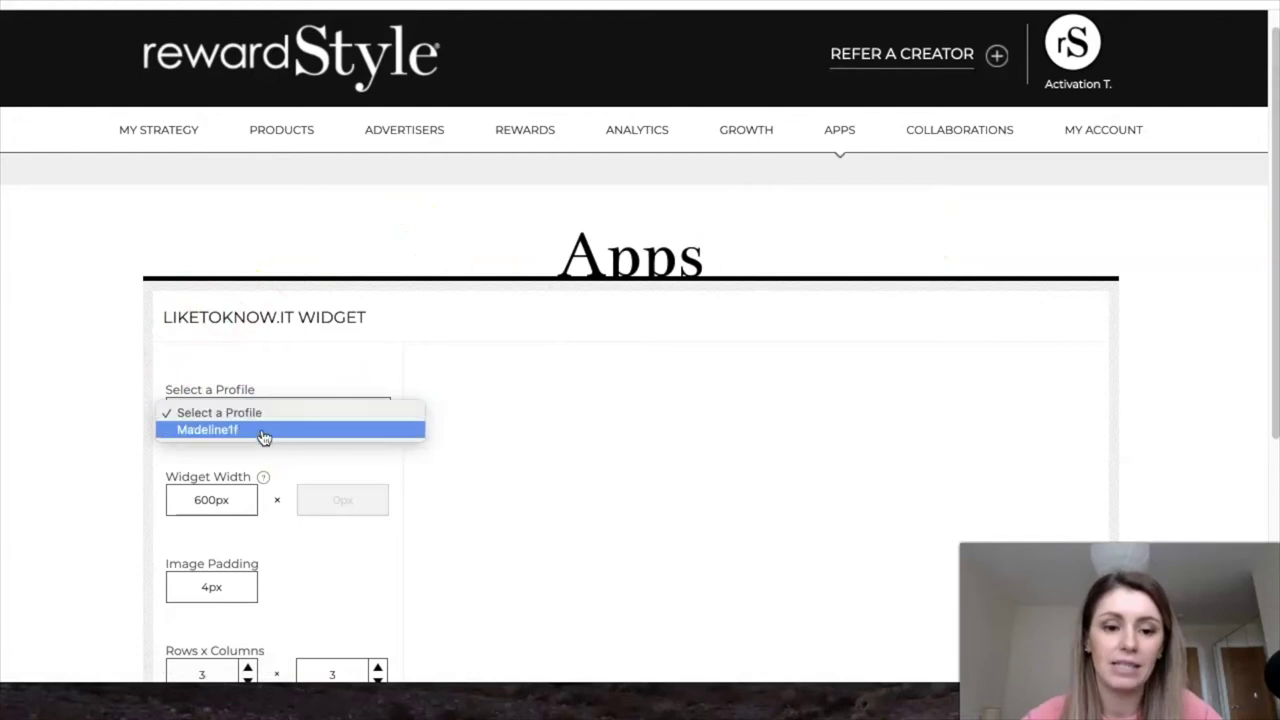
{"action": "left_click", "coordinate": [258, 435]}
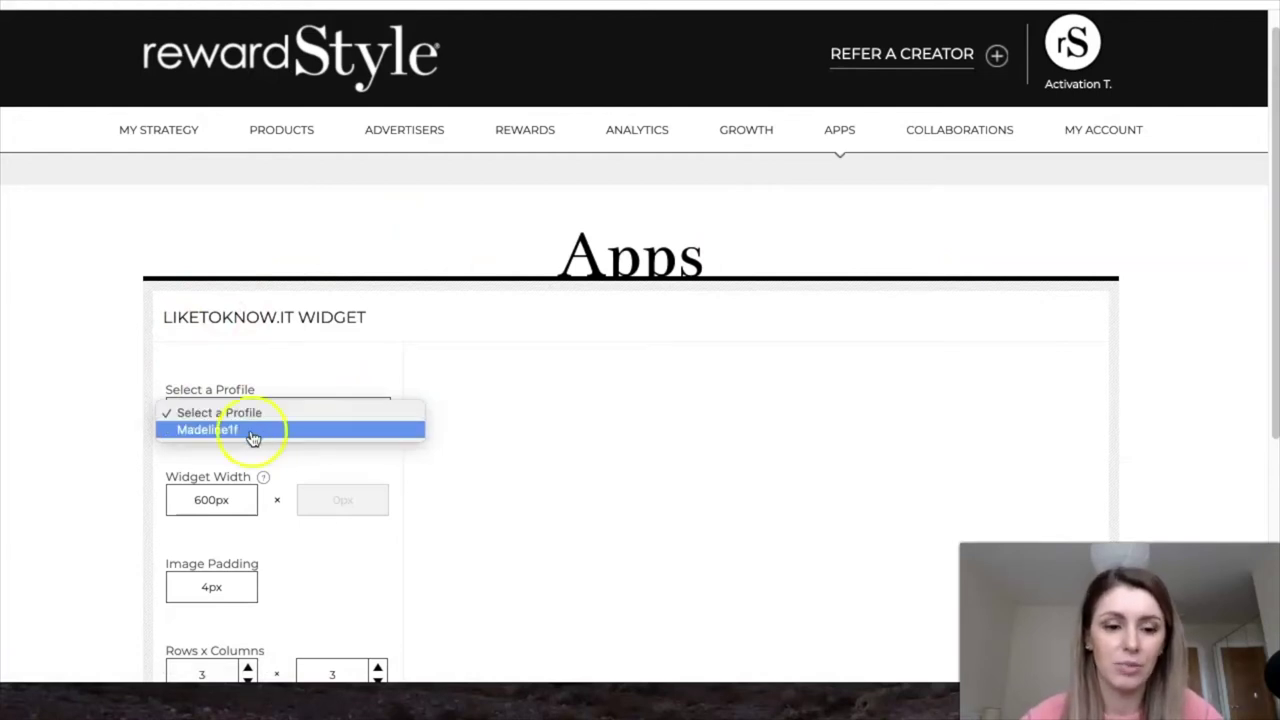
{"action": "left_click", "coordinate": [384, 371]}
{"action": "scroll", "coordinate": [434, 457], "scroll_direction": "down", "scroll_amount": 1}
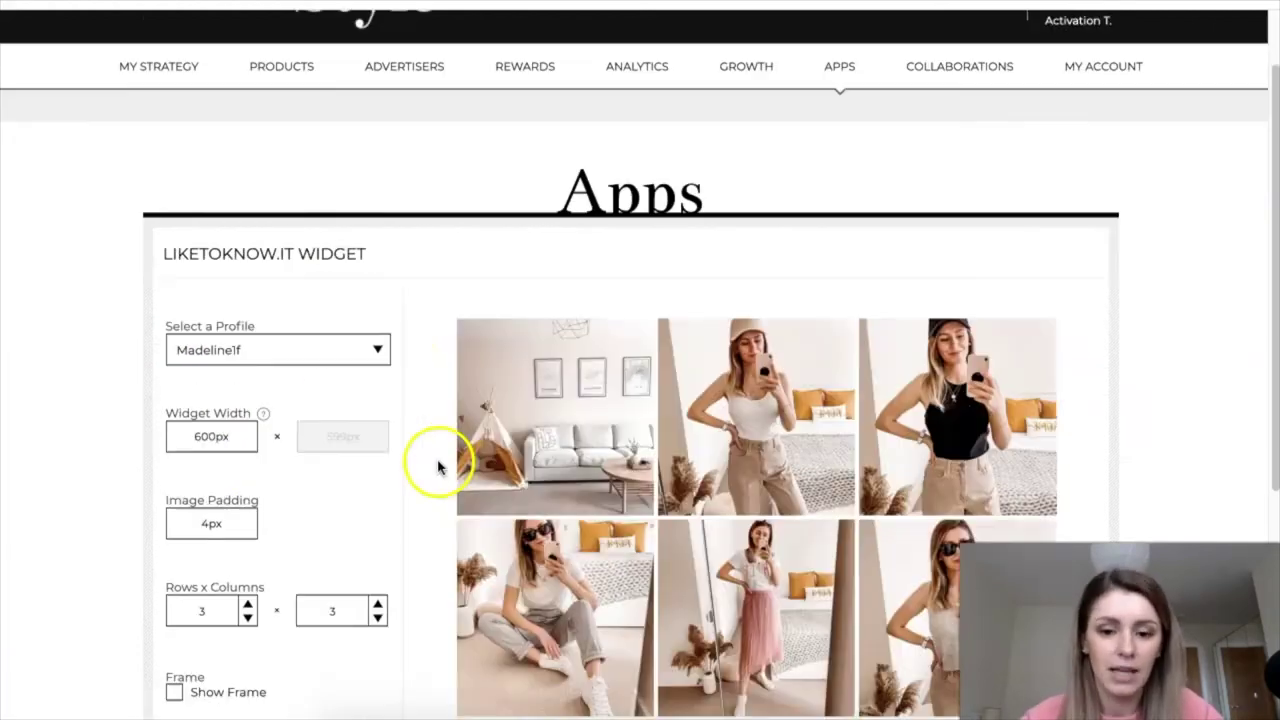
{"action": "scroll", "coordinate": [434, 463], "scroll_direction": "down", "scroll_amount": 2}
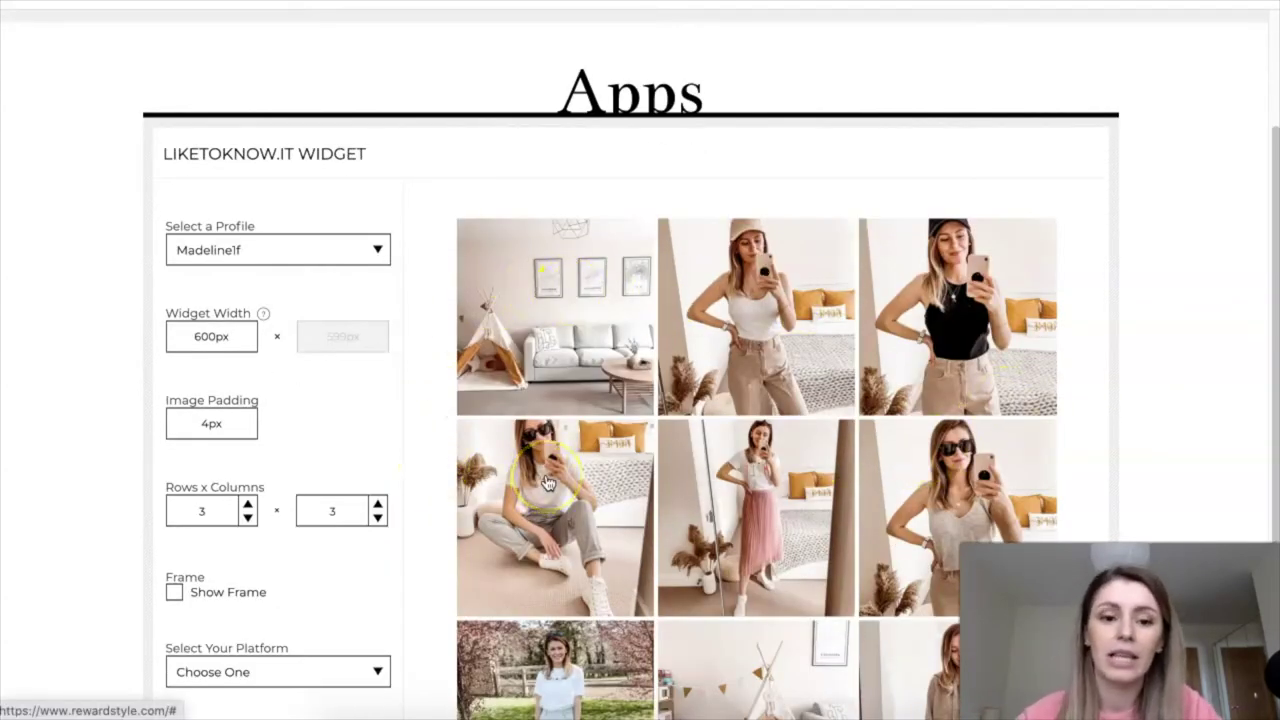
{"action": "scroll", "coordinate": [460, 338], "scroll_direction": "up", "scroll_amount": 1}
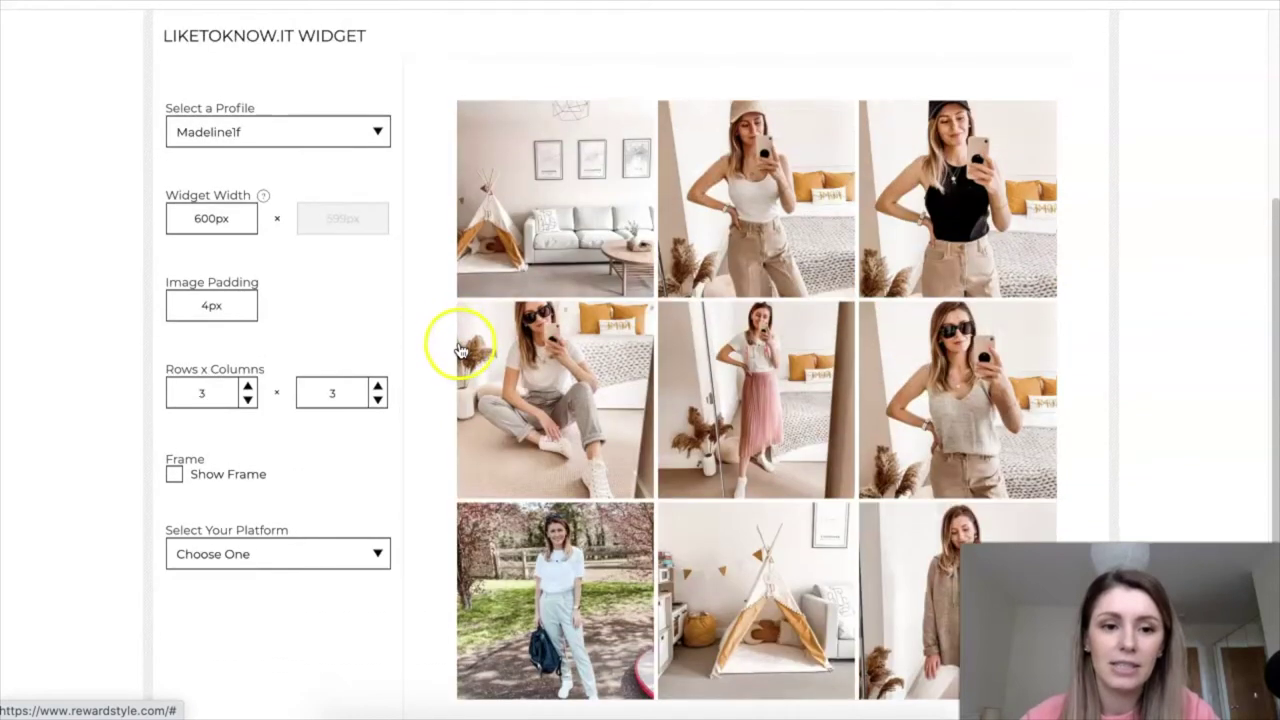
Try a four-column layout for the widget's image grid.
{"action": "left_click", "coordinate": [190, 226]}
{"action": "left_click", "coordinate": [405, 298]}
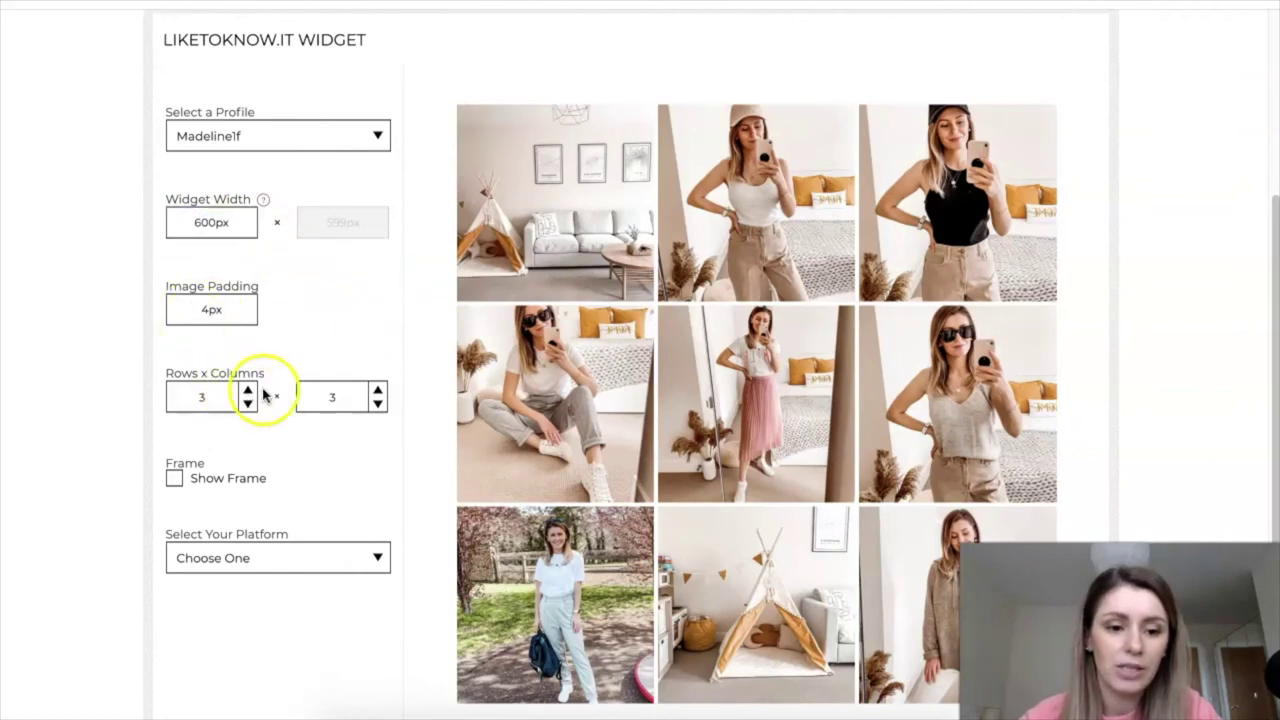
{"action": "scroll", "coordinate": [385, 360], "scroll_direction": "down", "scroll_amount": 1}
{"action": "left_click", "coordinate": [377, 390]}
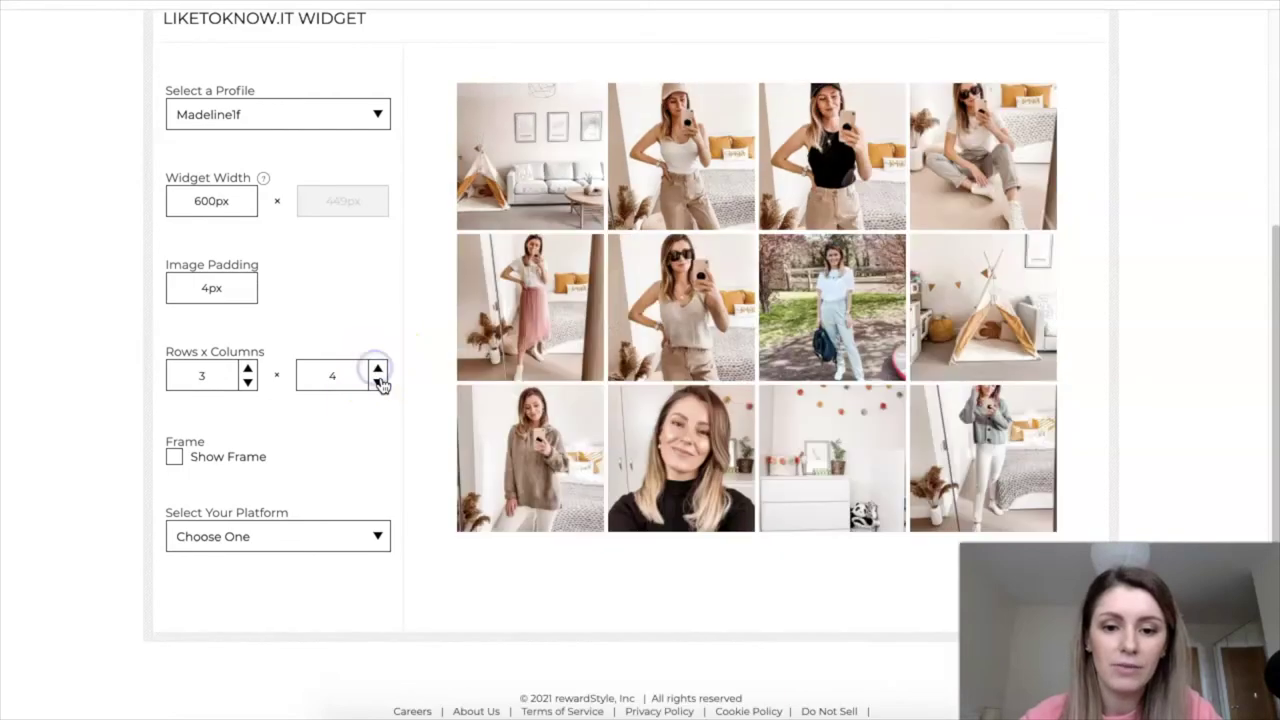
{"action": "left_click", "coordinate": [378, 382]}
Set the widget's image grid to 5 rows and check the preview.
{"action": "left_click", "coordinate": [247, 366]}
{"action": "left_click", "coordinate": [247, 366]}
{"action": "scroll", "coordinate": [508, 310], "scroll_direction": "down", "scroll_amount": 5}
{"action": "scroll", "coordinate": [491, 309], "scroll_direction": "up", "scroll_amount": 4}
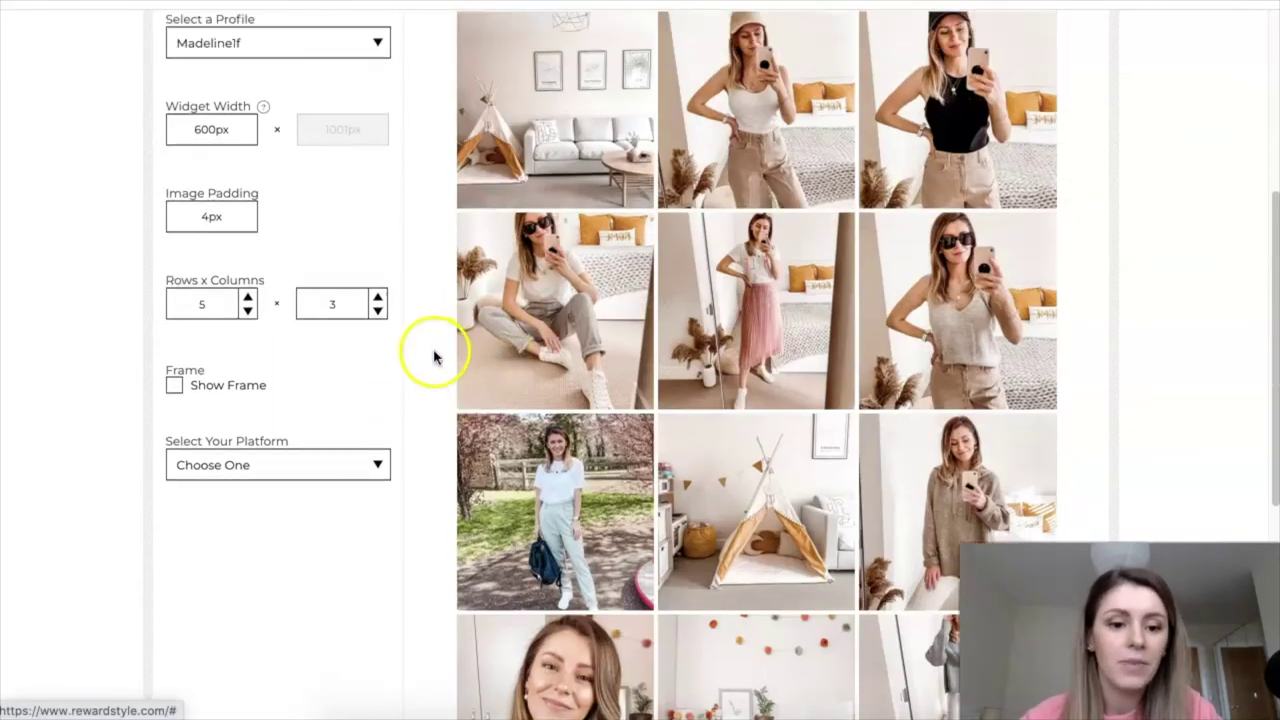
Choose WordPress as the LIKEtoKNOW.it widget's platform and copy the generated widget code.
{"action": "left_click", "coordinate": [262, 479]}
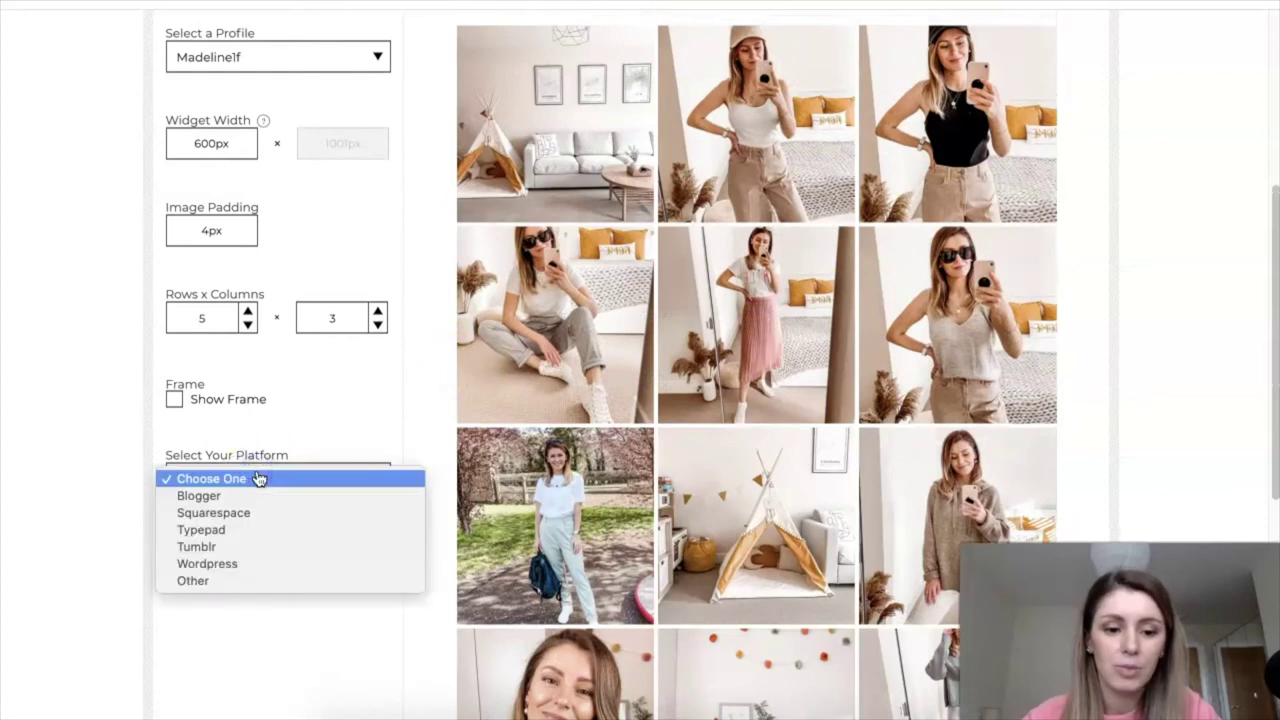
{"action": "left_click", "coordinate": [233, 564]}
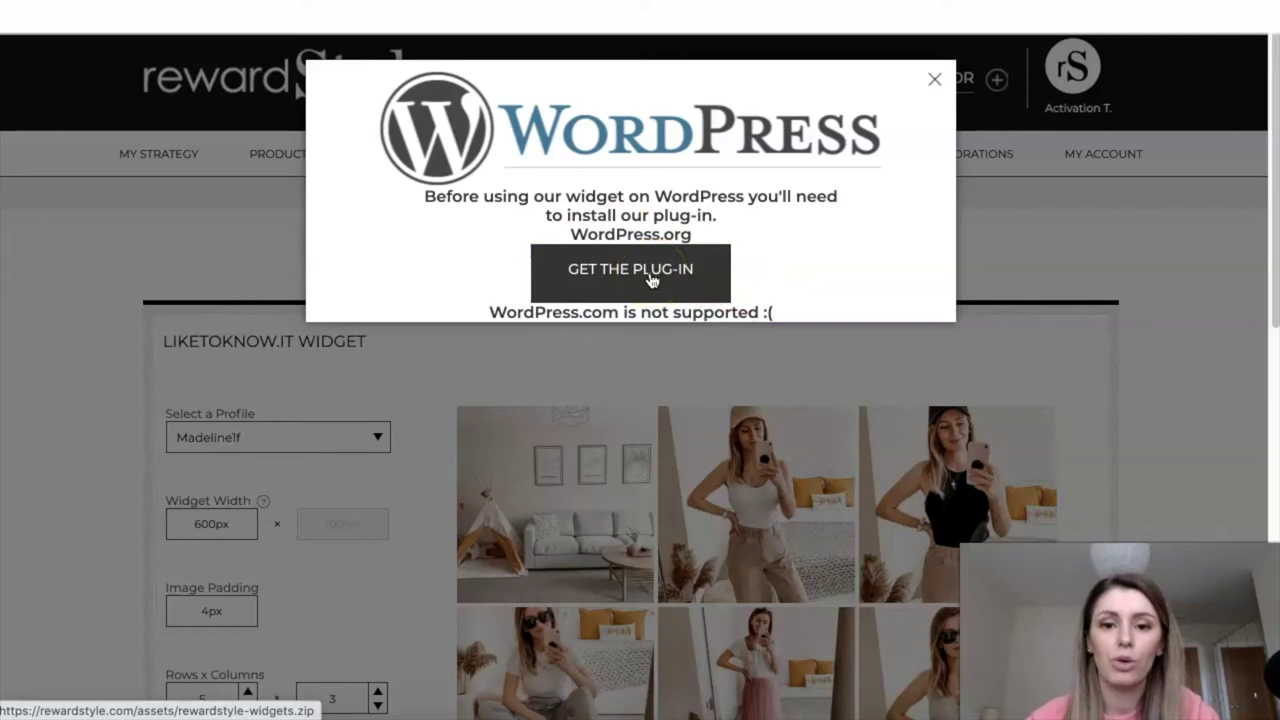
{"action": "left_click", "coordinate": [171, 271]}
{"action": "scroll", "coordinate": [210, 400], "scroll_direction": "down", "scroll_amount": 5}
{"action": "left_click", "coordinate": [248, 533]}
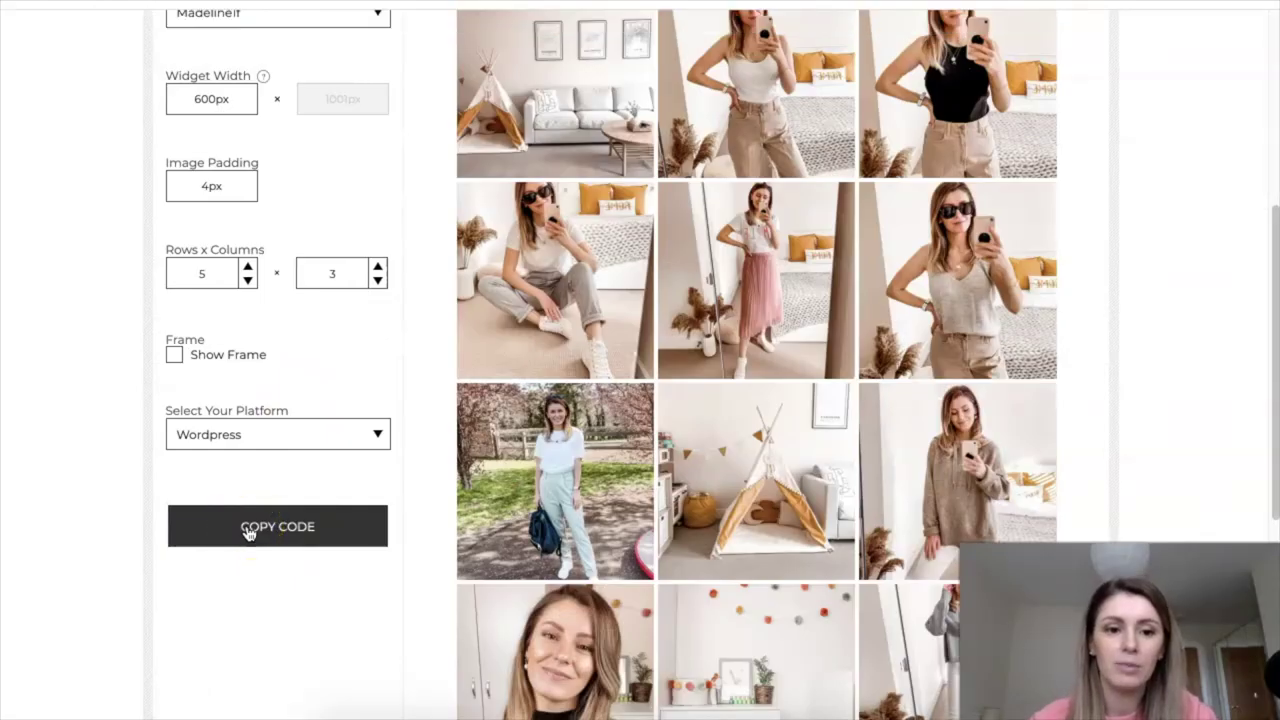
{"action": "left_click", "coordinate": [270, 533]}
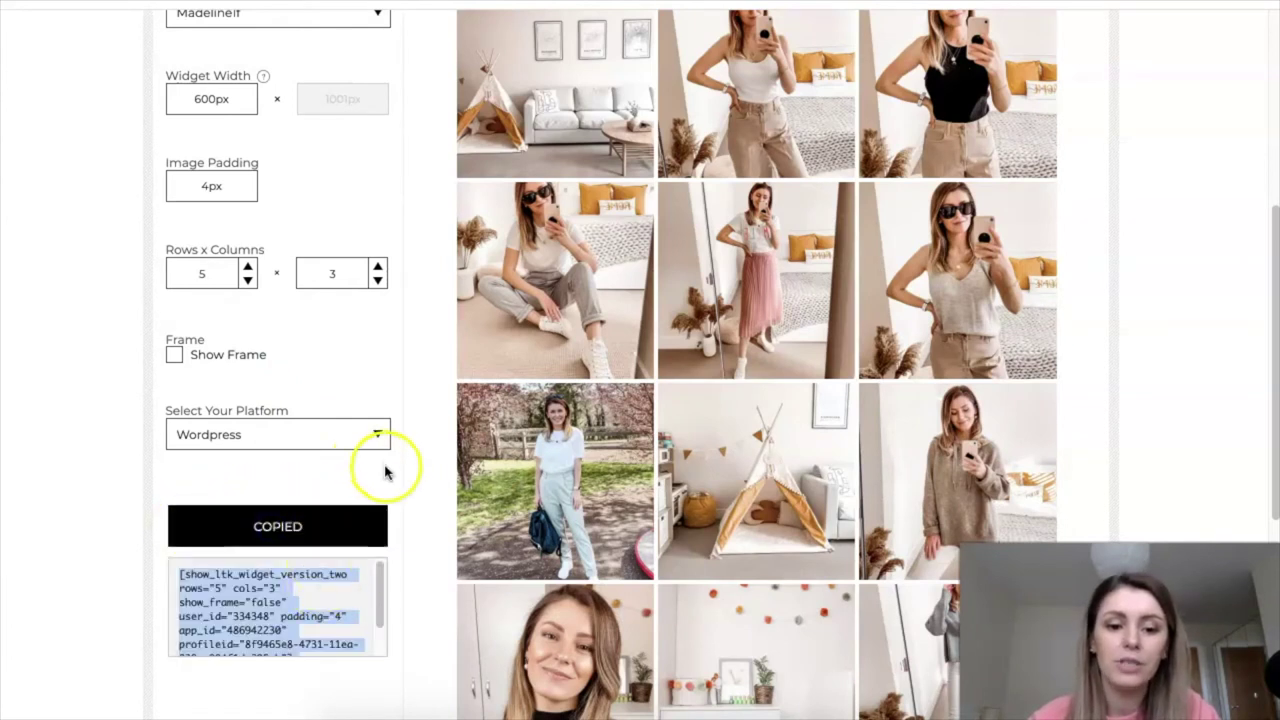
{"action": "scroll", "coordinate": [386, 472], "scroll_direction": "up", "scroll_amount": 2}
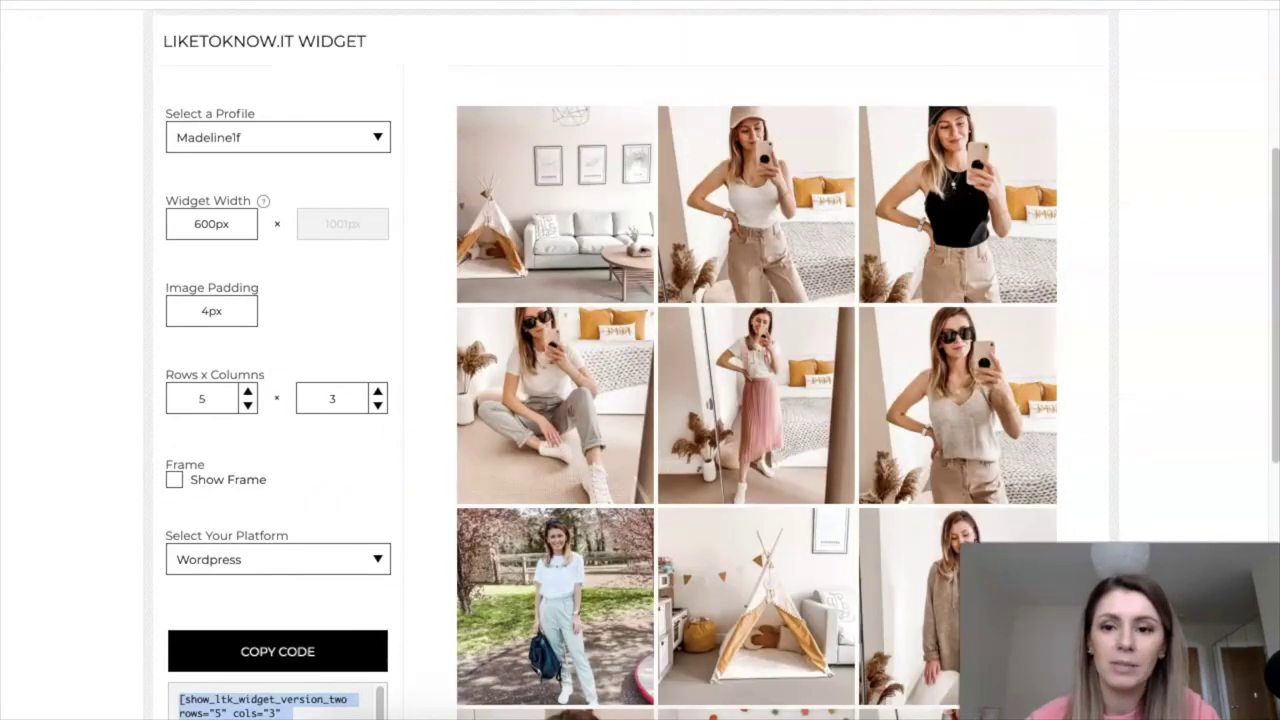
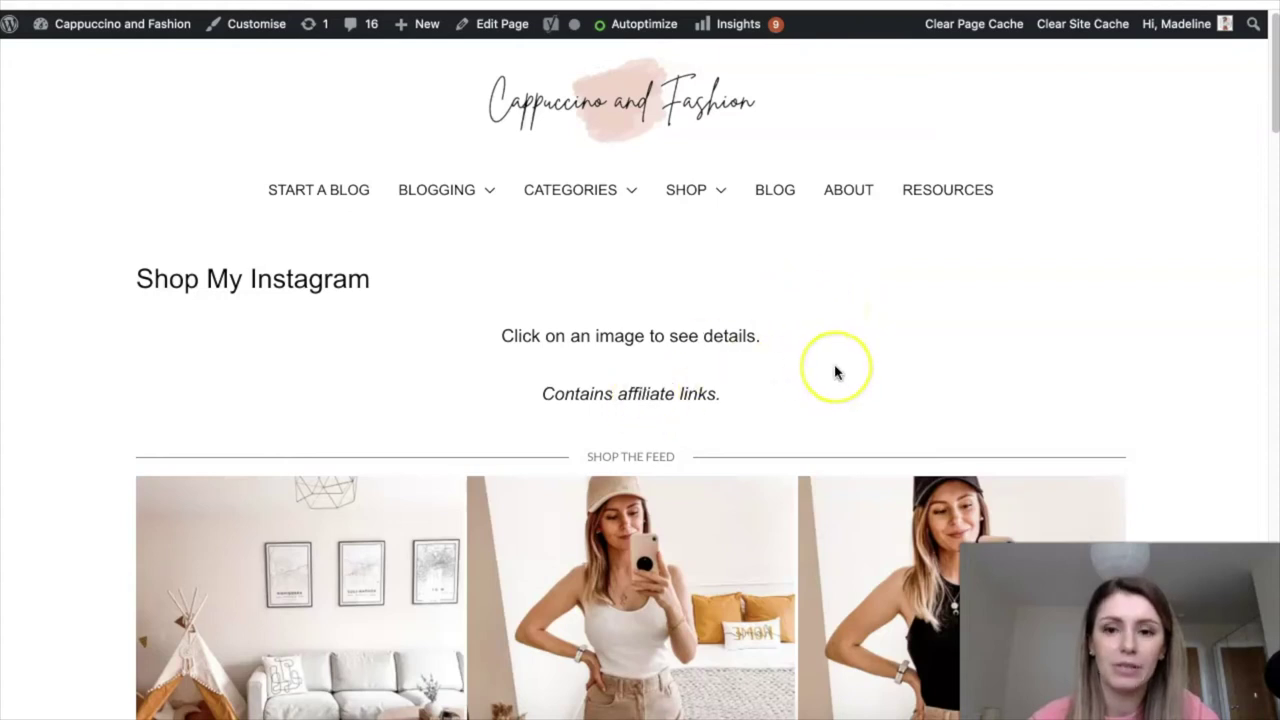
Switch to the Cappuccino and Fashion site and look over the image grid on its Shop My Instagram page.
{"action": "scroll", "coordinate": [61, 331], "scroll_direction": "down", "scroll_amount": 3}
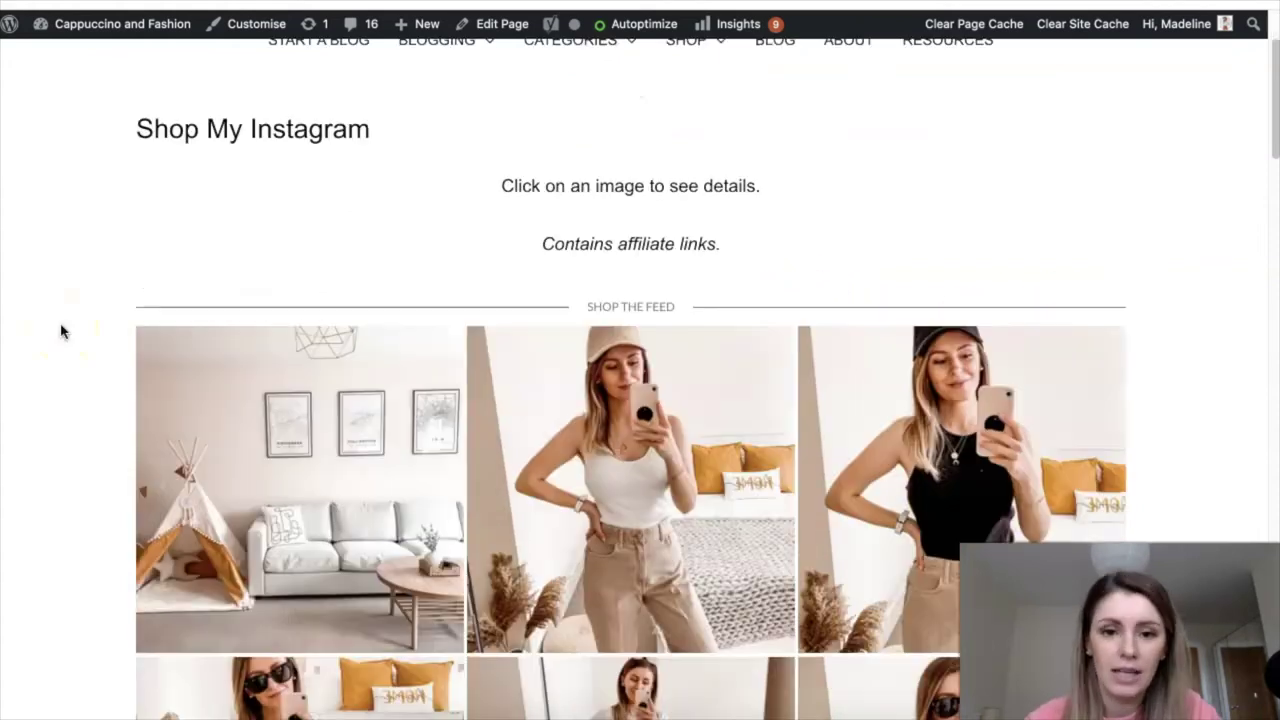
{"action": "scroll", "coordinate": [61, 331], "scroll_direction": "down", "scroll_amount": 10}
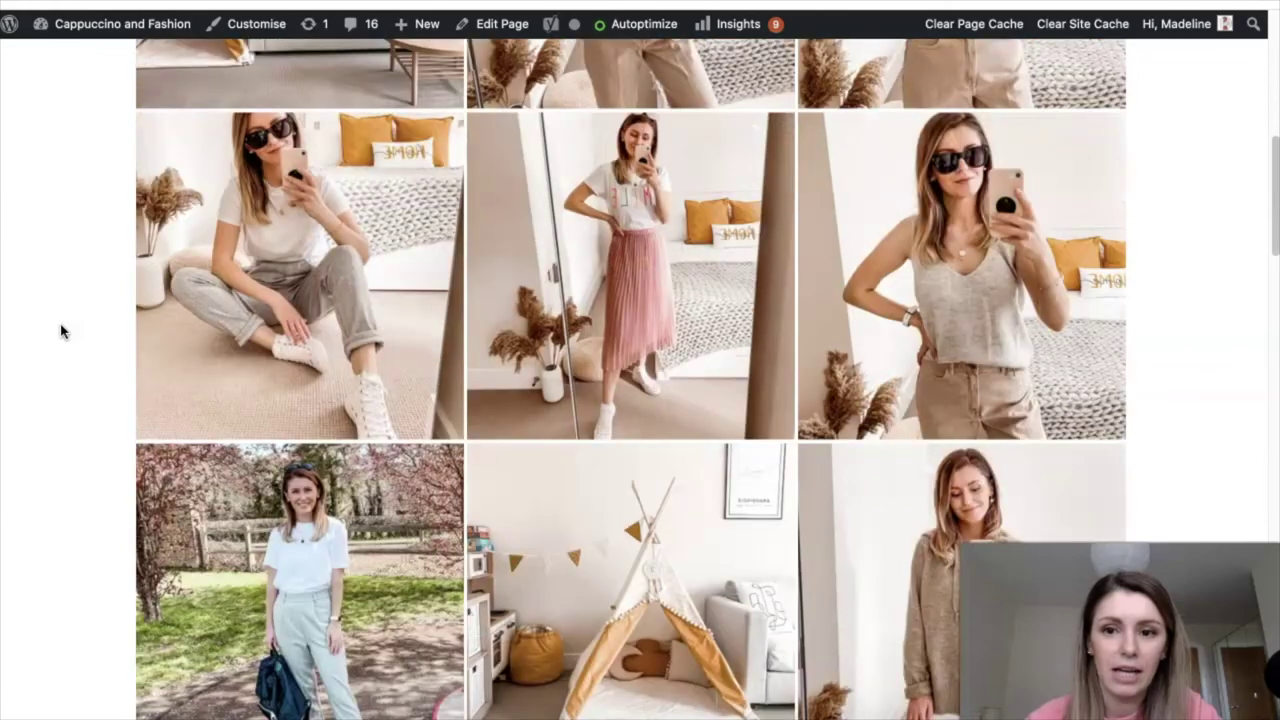
{"action": "scroll", "coordinate": [61, 331], "scroll_direction": "down", "scroll_amount": 14}
{"action": "scroll", "coordinate": [63, 333], "scroll_direction": "up", "scroll_amount": 12}
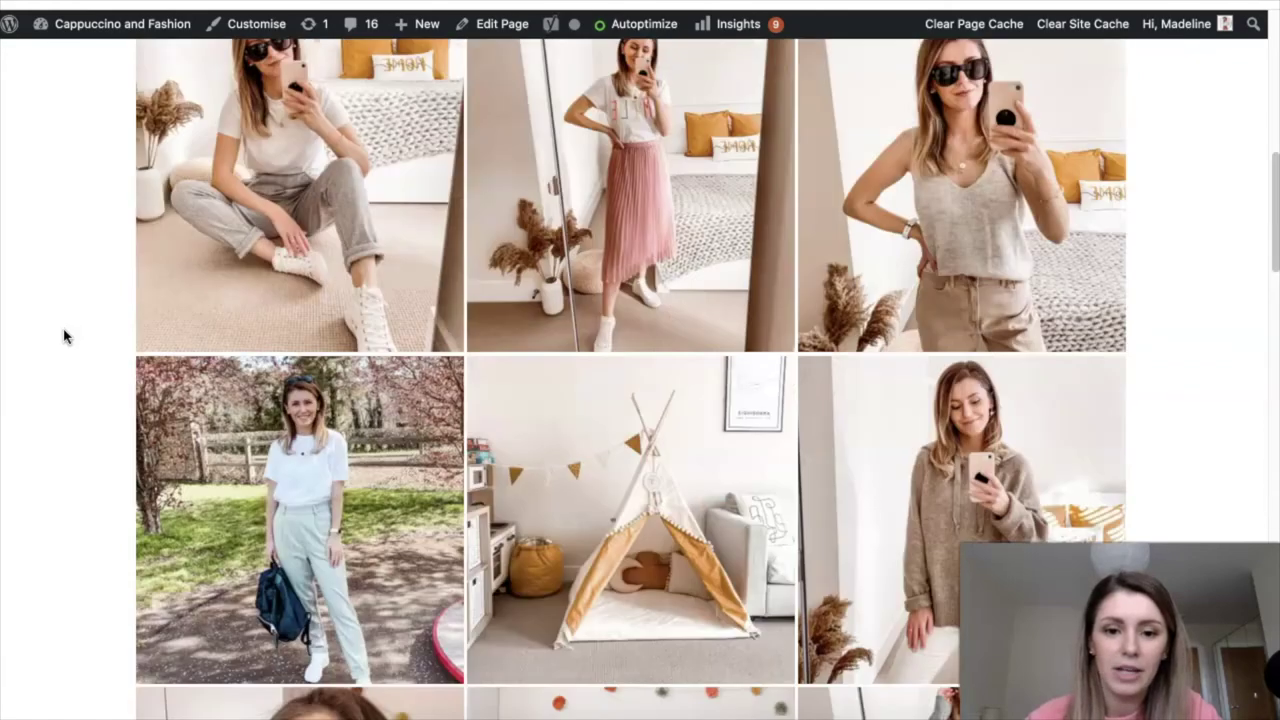
{"action": "scroll", "coordinate": [70, 340], "scroll_direction": "up", "scroll_amount": 10}
Open the Shop My Instagram page for editing and paste the copied widget shortcode into a new Custom HTML block below the existing one.
{"action": "left_click", "coordinate": [478, 26]}
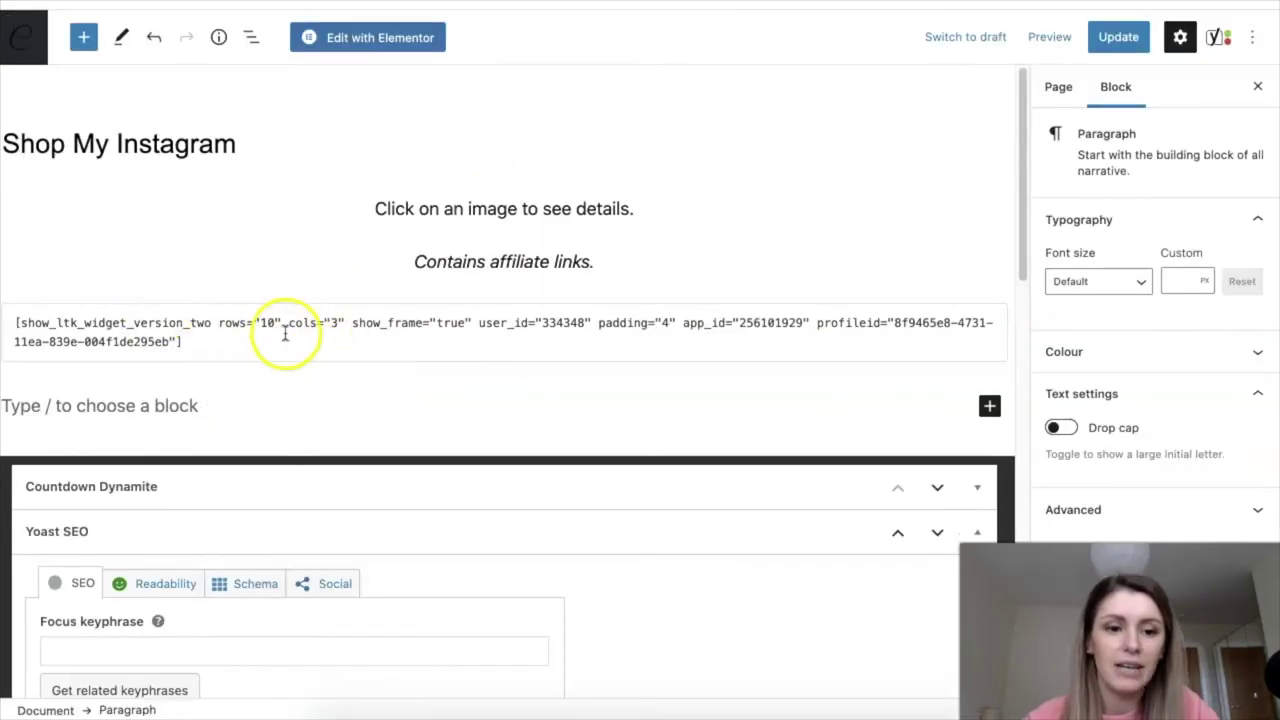
{"action": "left_click", "coordinate": [679, 205]}
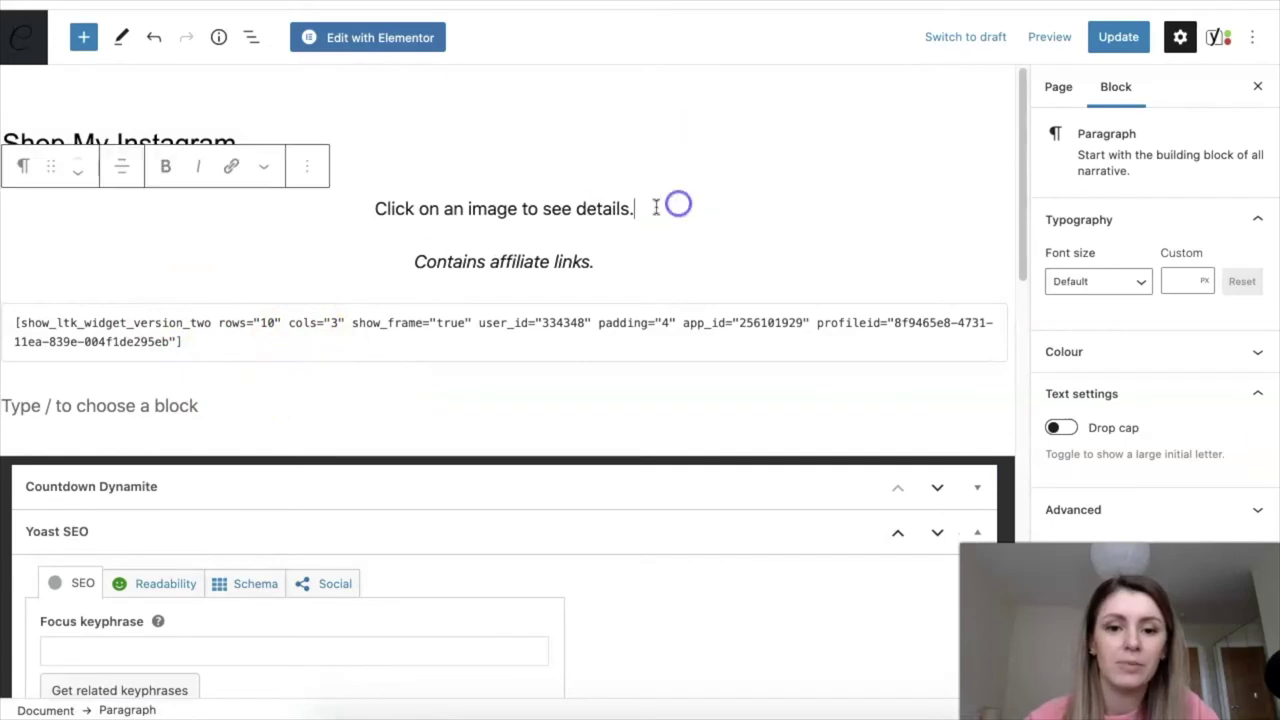
{"action": "left_click", "coordinate": [134, 406]}
{"action": "left_click", "coordinate": [989, 408]}
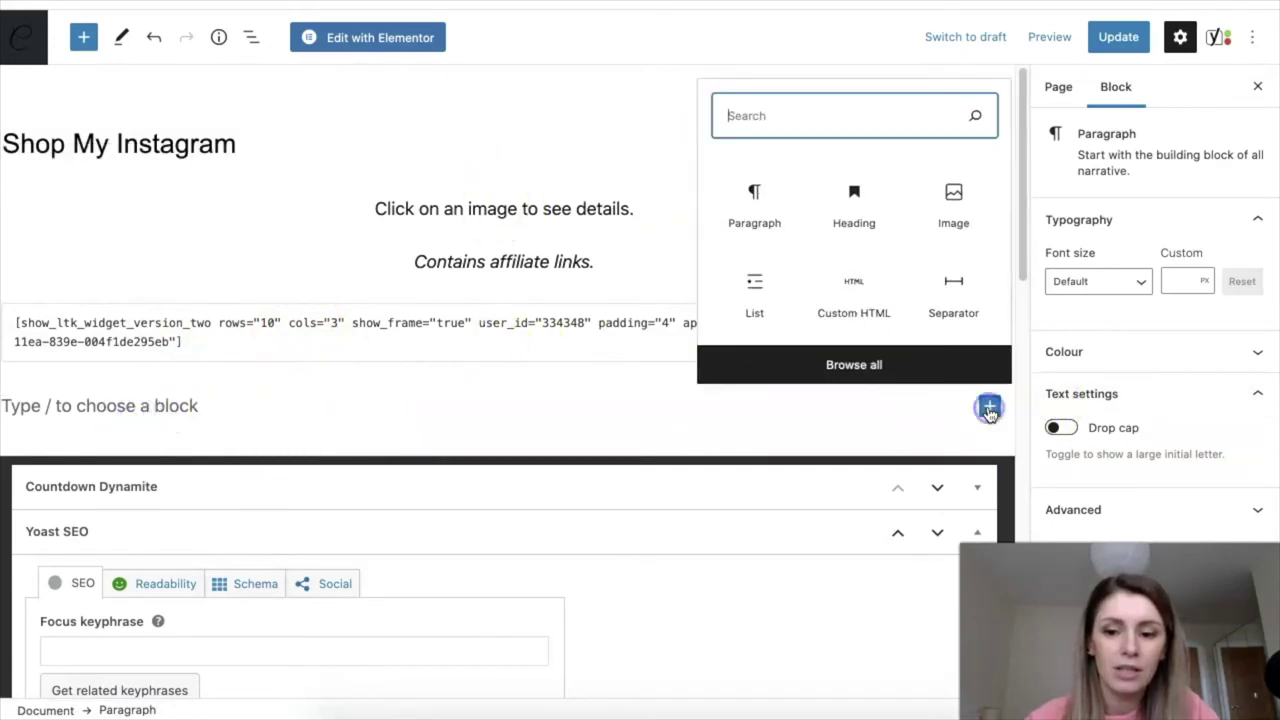
{"action": "left_click", "coordinate": [845, 302]}
{"action": "left_click", "coordinate": [74, 427]}
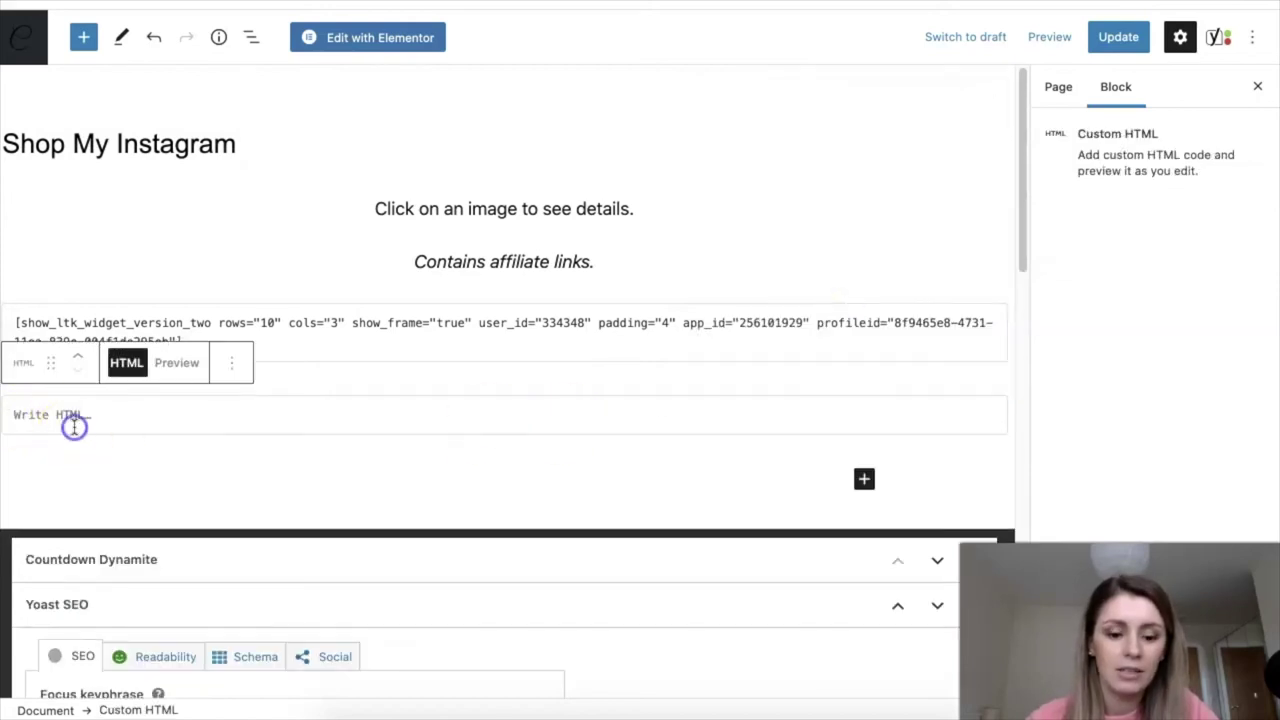
{"action": "type", "text": "[show_ltk_widget_version_two rows=\"5\" cols=\"3\" show_frame=\"false\" user_id=\"334348\" padding=\"4\" app_id=\"486942230\" profileid=\"8f9465e8-4731-11ea-839e-004f1de295eb\"]"}
{"action": "left_click", "coordinate": [115, 457]}
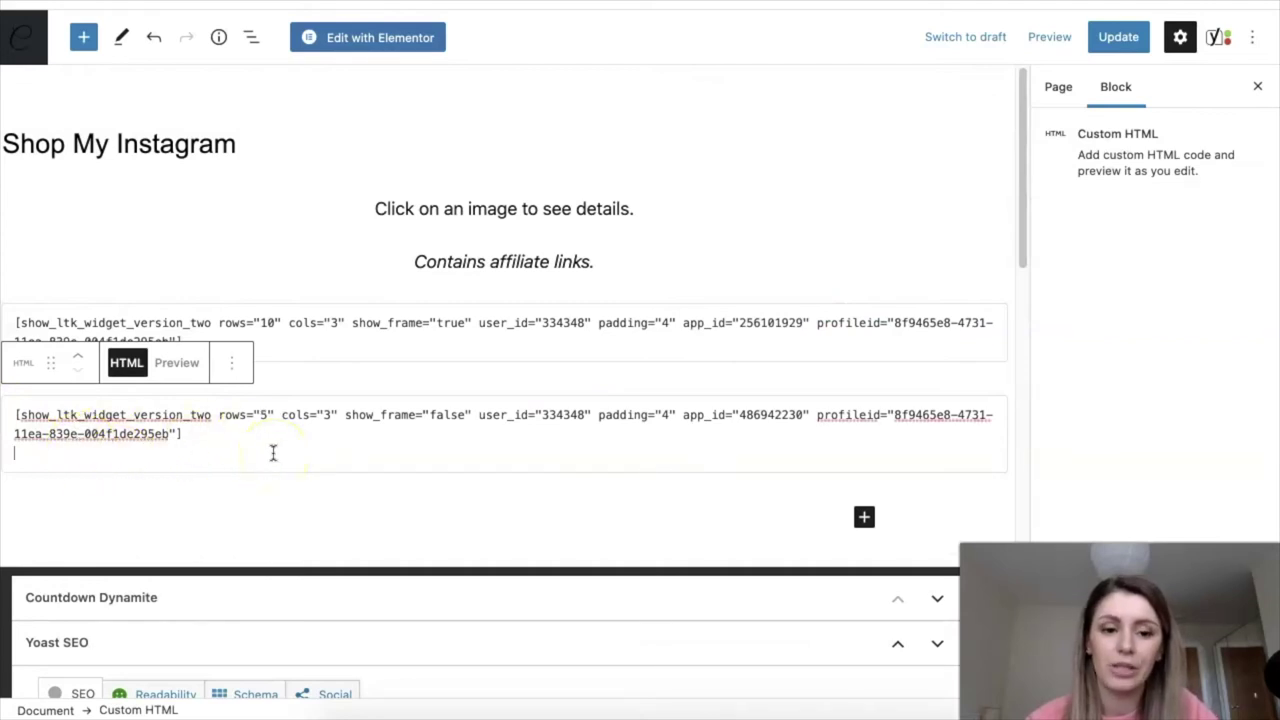
Remove the second Custom HTML block containing the 5-row widget shortcode from the page.
{"action": "left_click", "coordinate": [238, 365]}
{"action": "scroll", "coordinate": [300, 690], "scroll_direction": "down", "scroll_amount": 2}
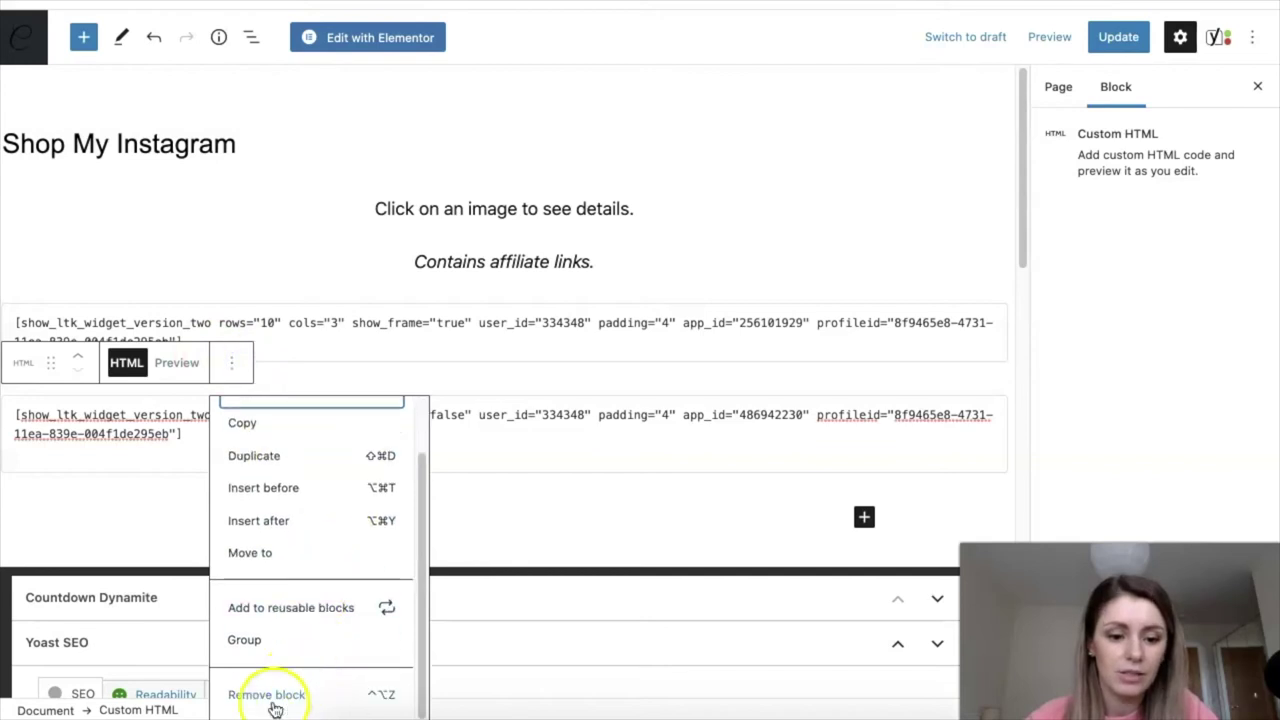
{"action": "left_click", "coordinate": [271, 697]}
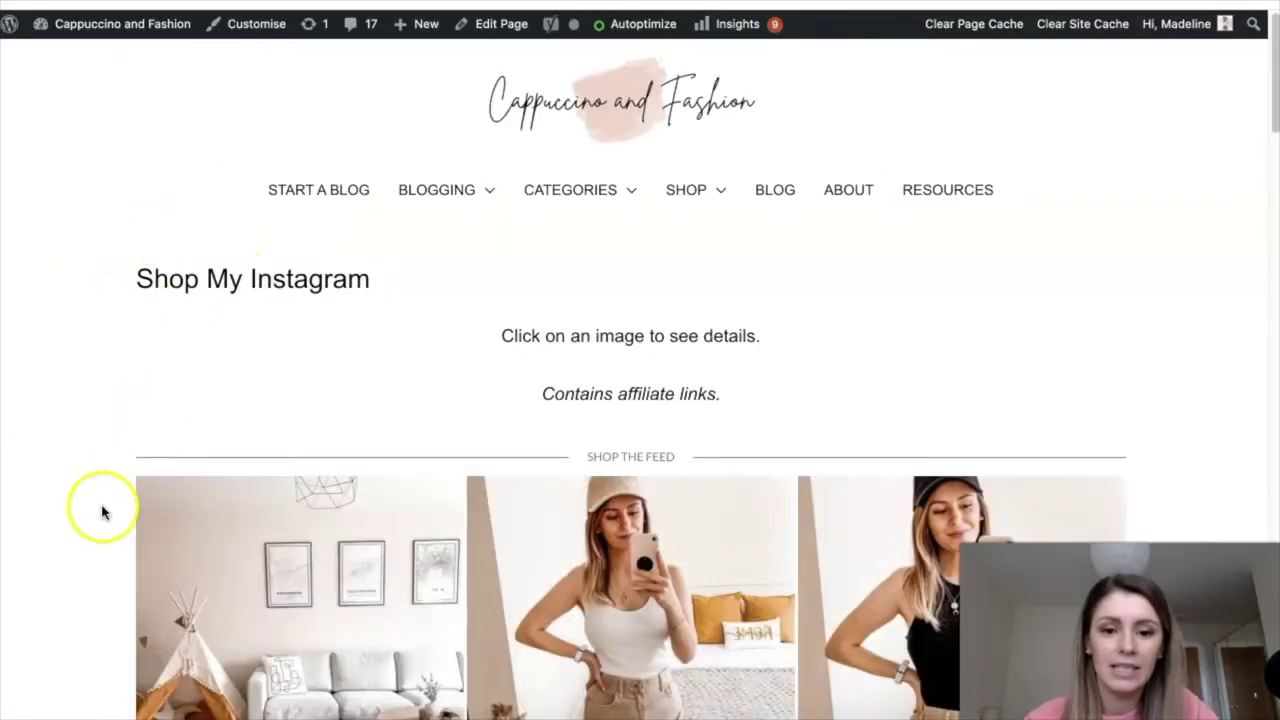
Return to the live Shop My Instagram page and examine how the widget's shoppable images are laid out.
{"action": "scroll", "coordinate": [104, 470], "scroll_direction": "down", "scroll_amount": 5}
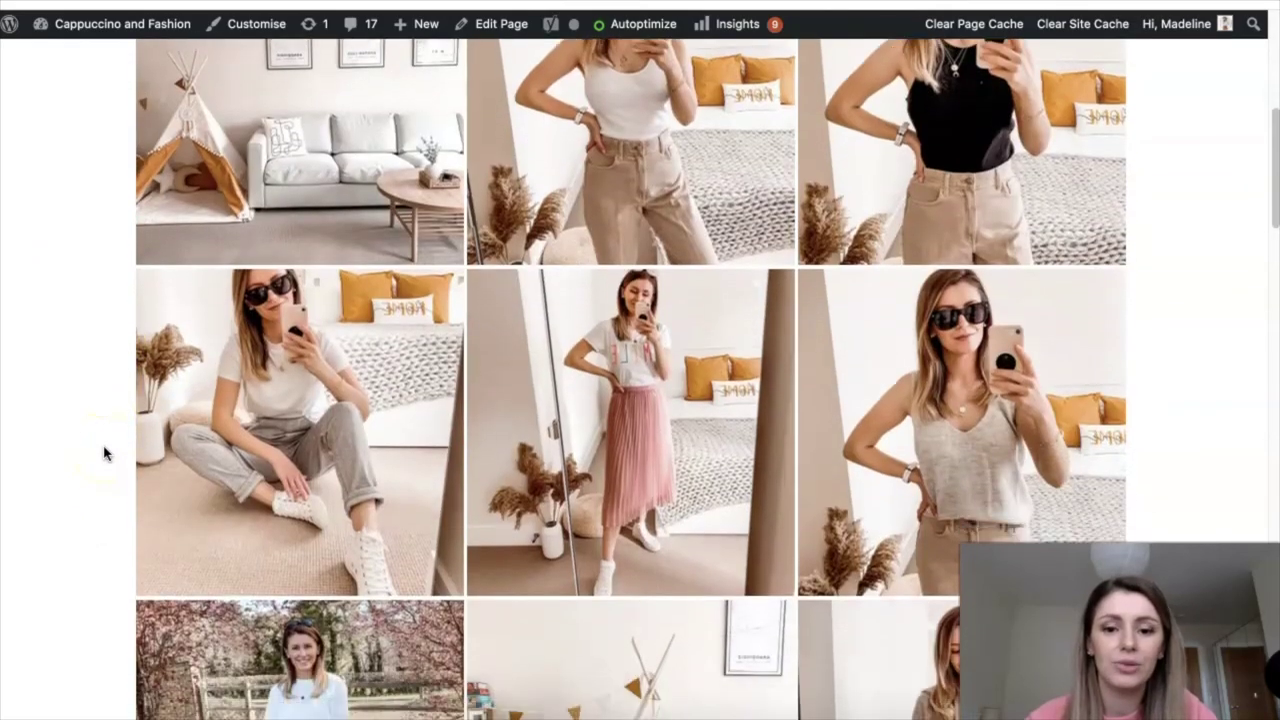
{"action": "scroll", "coordinate": [104, 453], "scroll_direction": "up", "scroll_amount": 6}
{"action": "scroll", "coordinate": [104, 453], "scroll_direction": "down", "scroll_amount": 5}
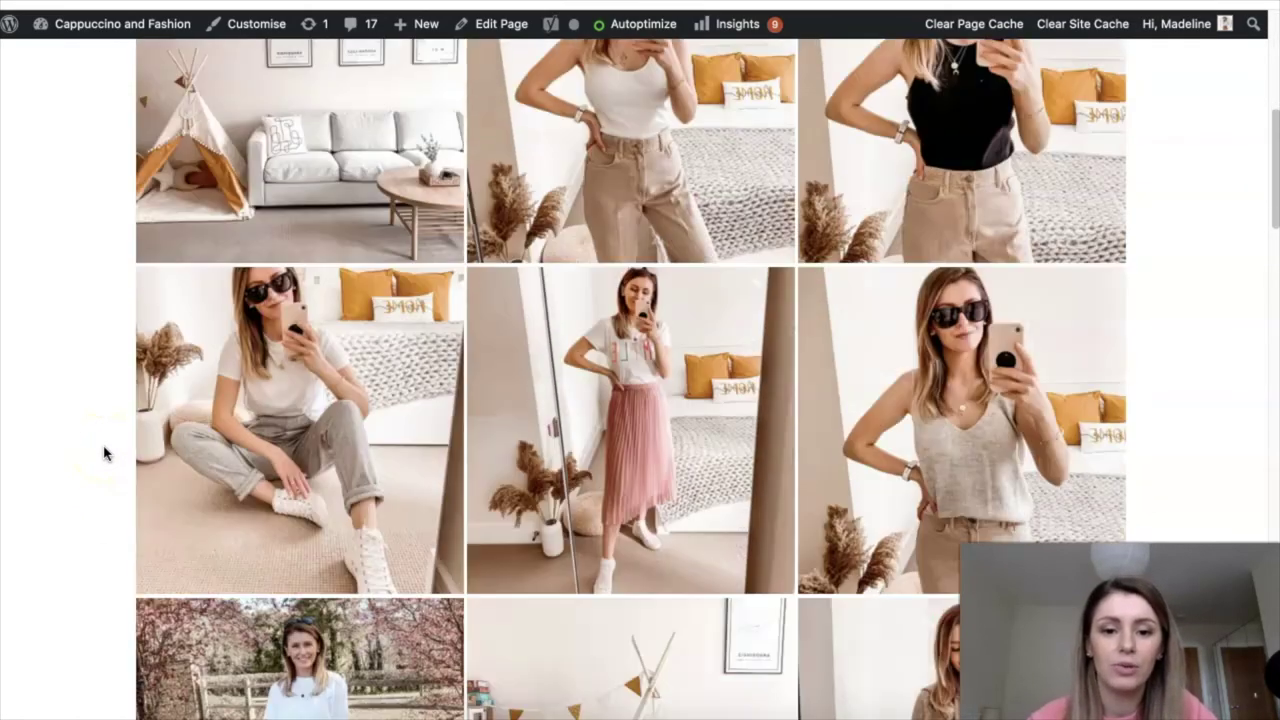
{"action": "scroll", "coordinate": [1197, 326], "scroll_direction": "up", "scroll_amount": 4}
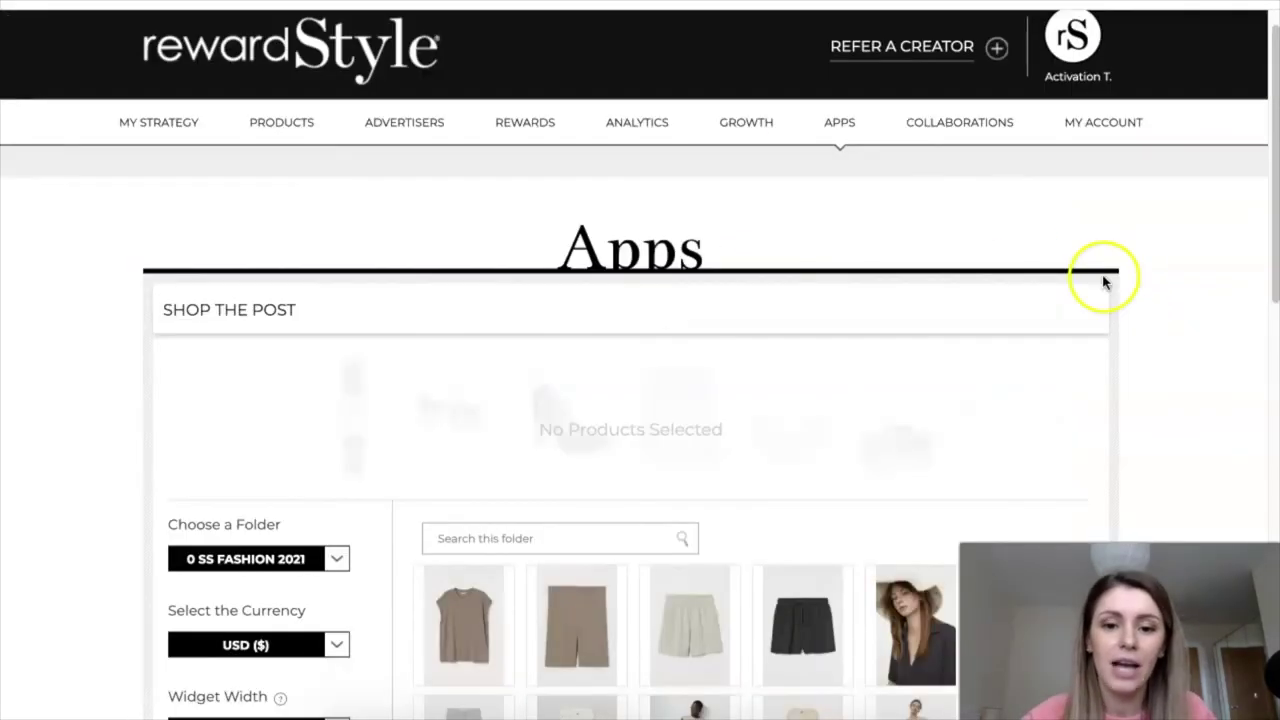
Switch to rewardStyle's Shop the Post app and look over its folder, currency, widget width and display options.
{"action": "mouse_move", "coordinate": [835, 125]}
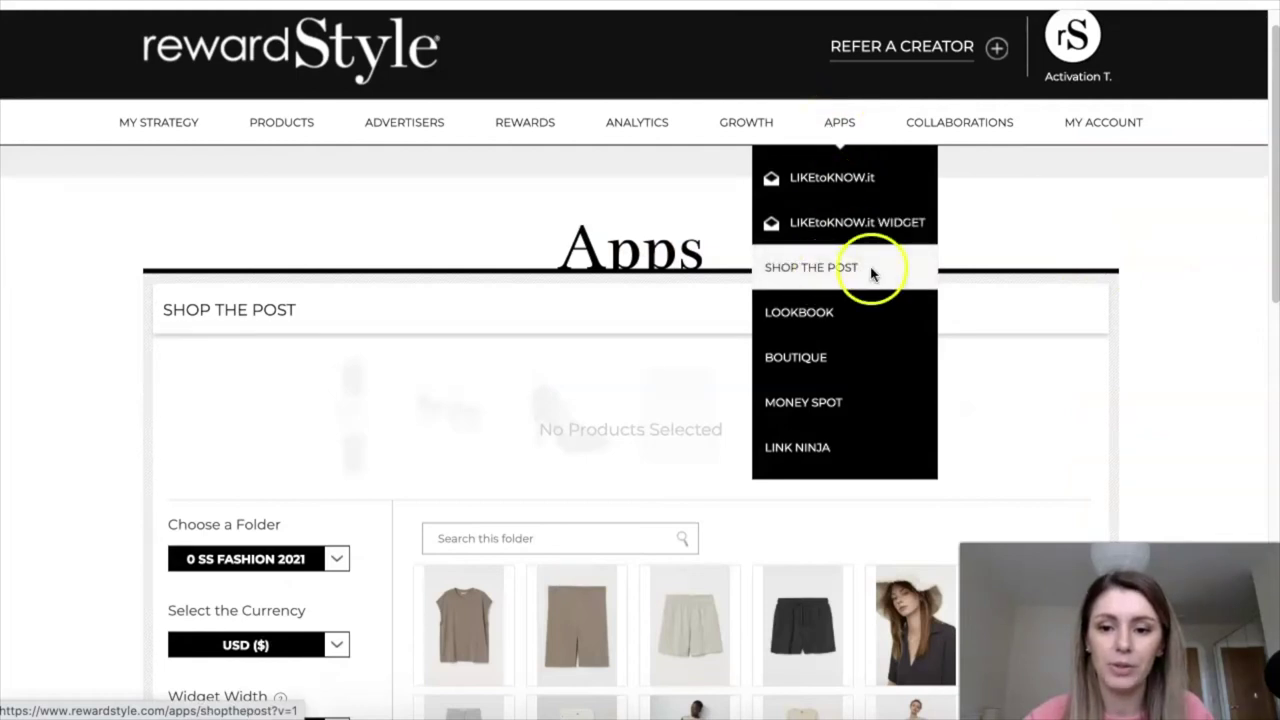
{"action": "left_click", "coordinate": [1156, 311]}
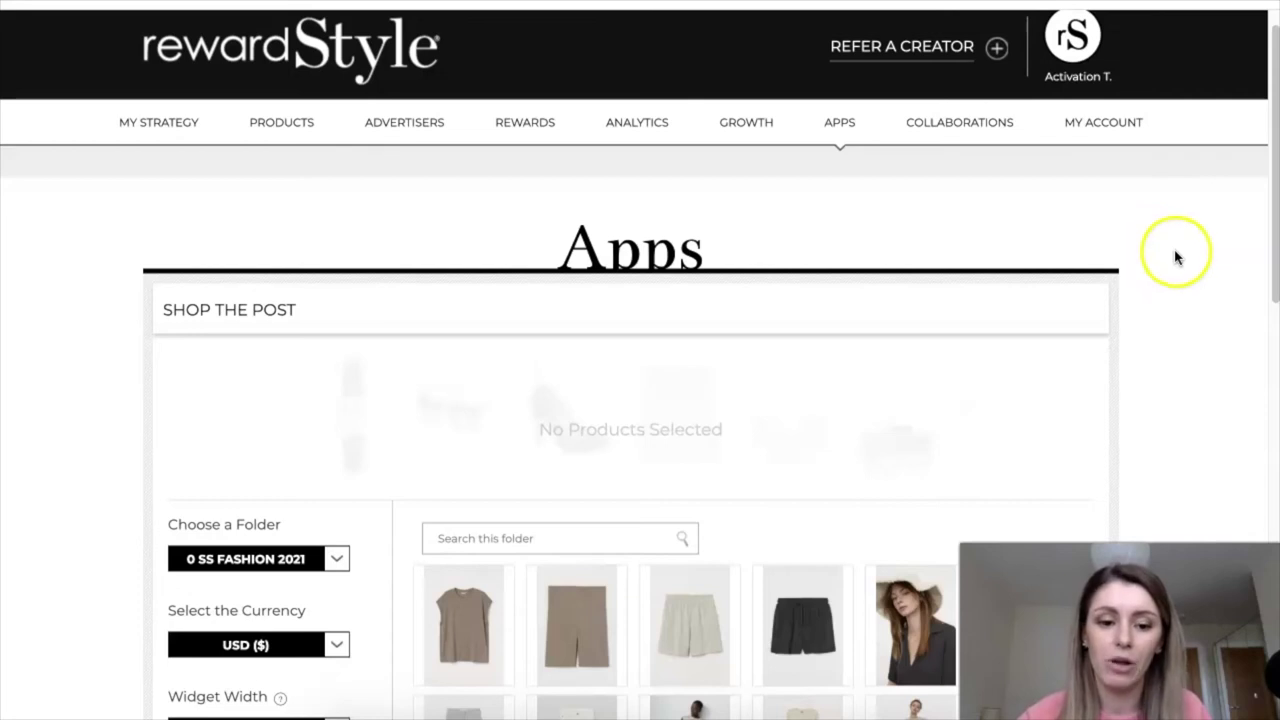
{"action": "scroll", "coordinate": [1171, 257], "scroll_direction": "down", "scroll_amount": 3}
{"action": "left_click", "coordinate": [337, 228]}
{"action": "left_click", "coordinate": [391, 203]}
{"action": "scroll", "coordinate": [394, 220], "scroll_direction": "down", "scroll_amount": 1}
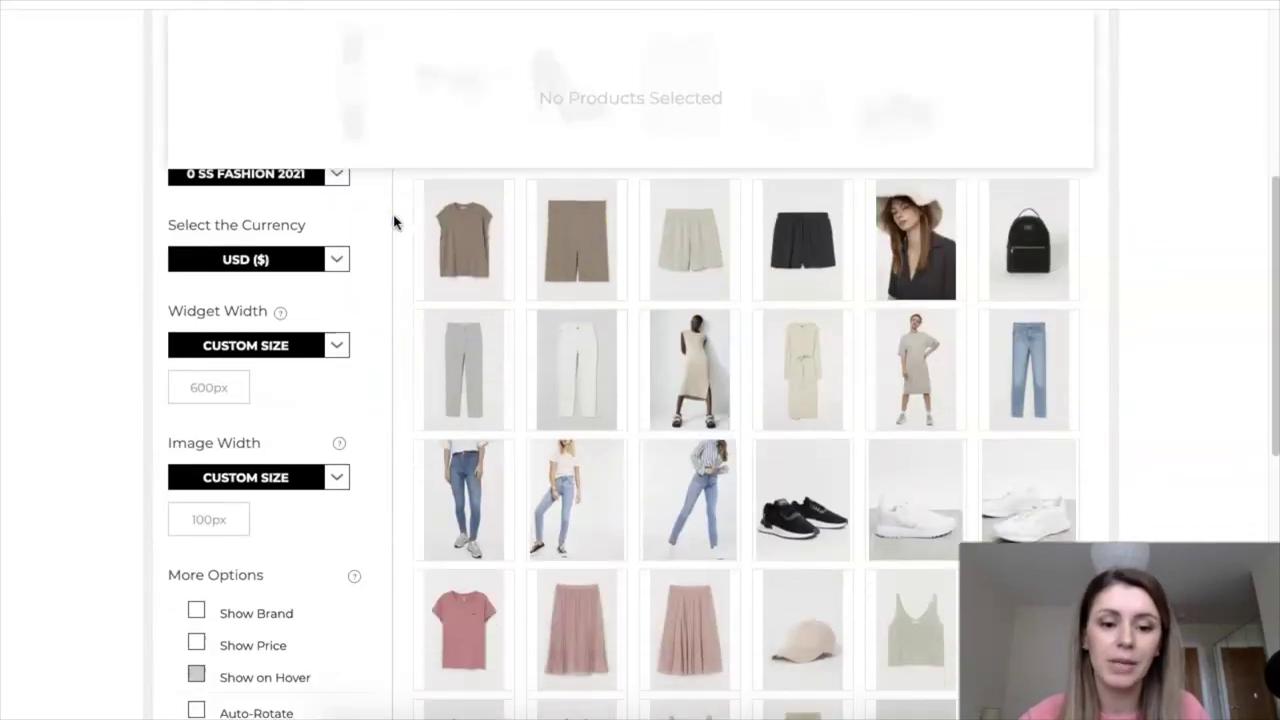
{"action": "scroll", "coordinate": [363, 534], "scroll_direction": "down", "scroll_amount": 3}
{"action": "scroll", "coordinate": [234, 400], "scroll_direction": "up", "scroll_amount": 5}
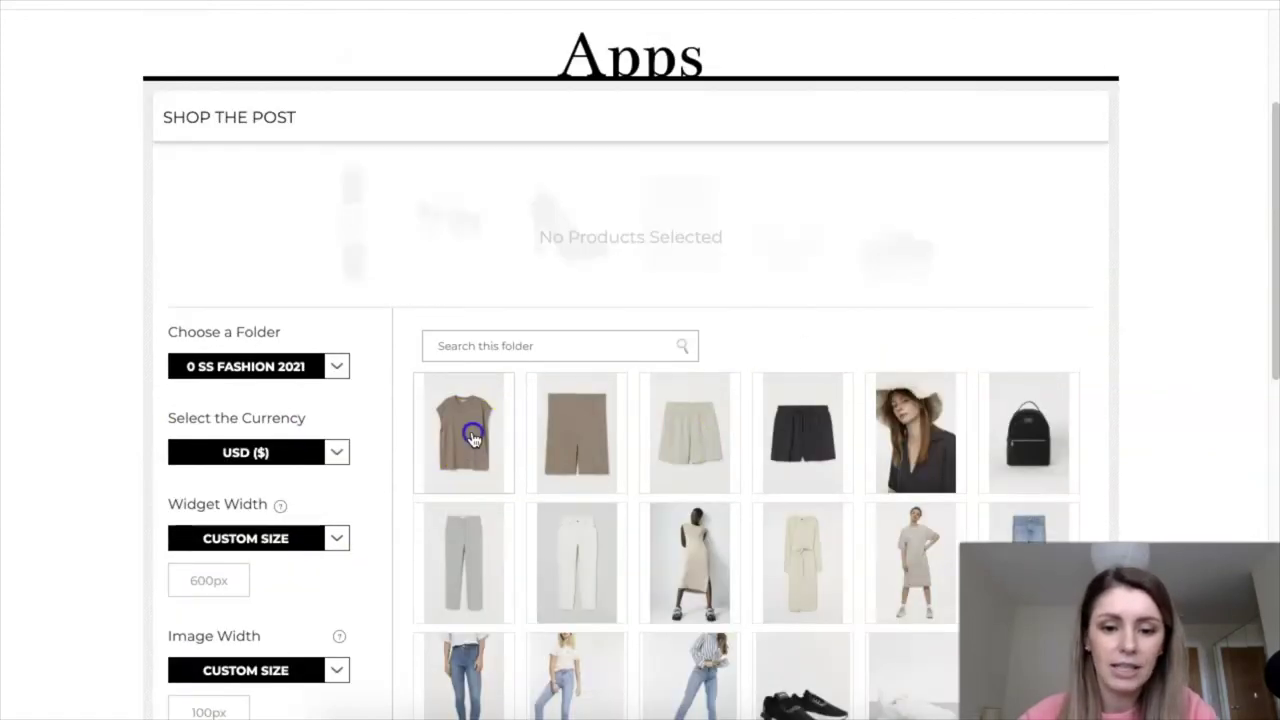
Add the brown top, brown shorts, light shorts, black shorts and black backpack to the Shop the Post widget.
{"action": "left_click", "coordinate": [474, 440]}
{"action": "left_click", "coordinate": [551, 420]}
{"action": "left_click", "coordinate": [690, 412]}
{"action": "left_click", "coordinate": [784, 418]}
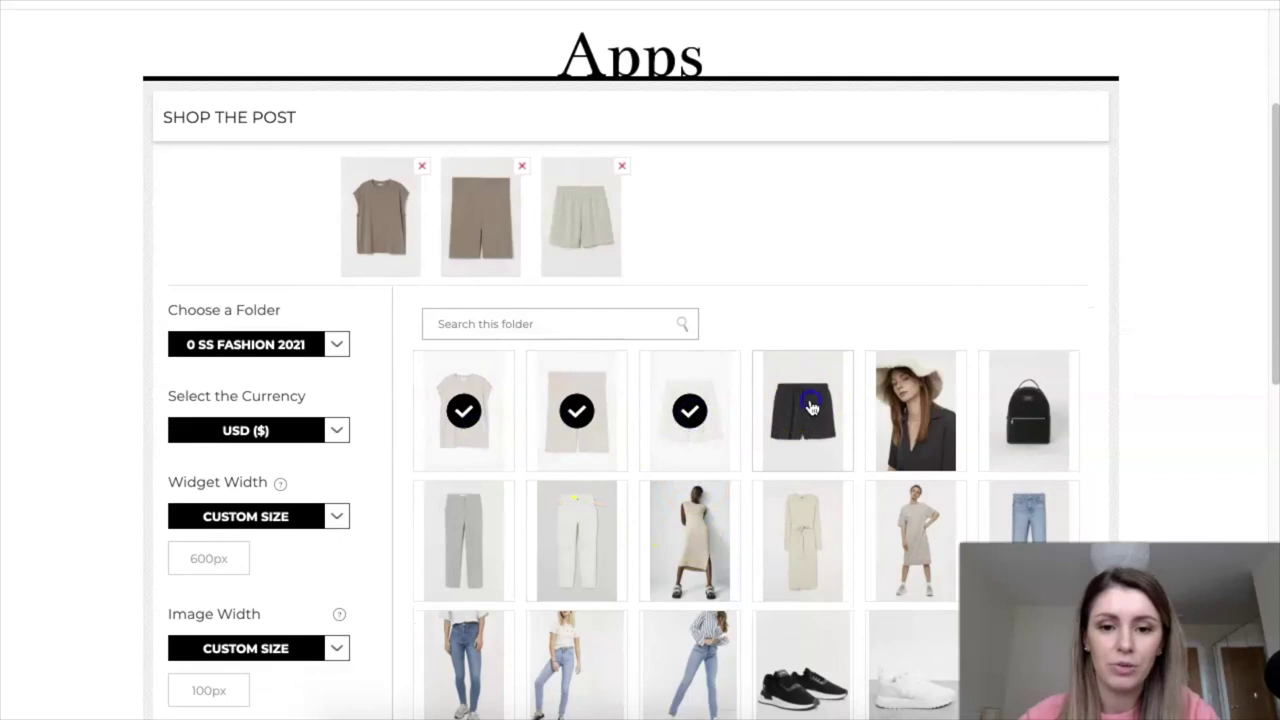
{"action": "left_click", "coordinate": [1023, 420]}
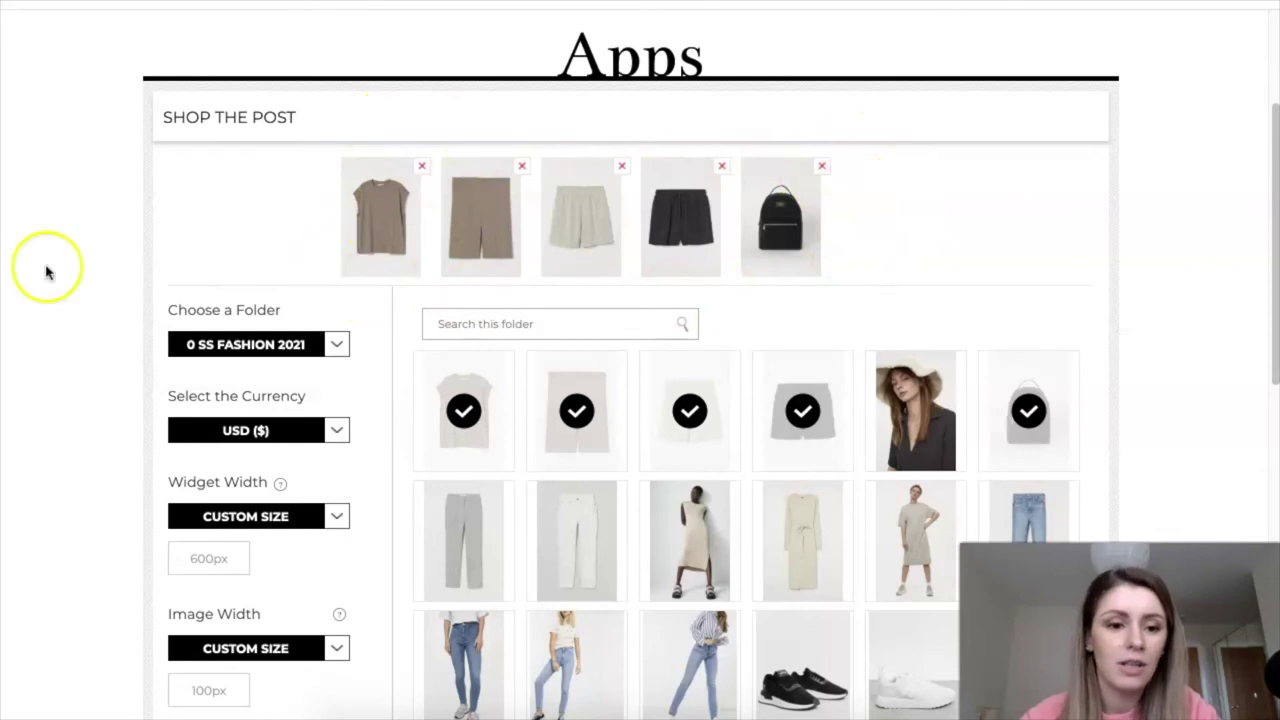
{"action": "scroll", "coordinate": [160, 255], "scroll_direction": "down", "scroll_amount": 5}
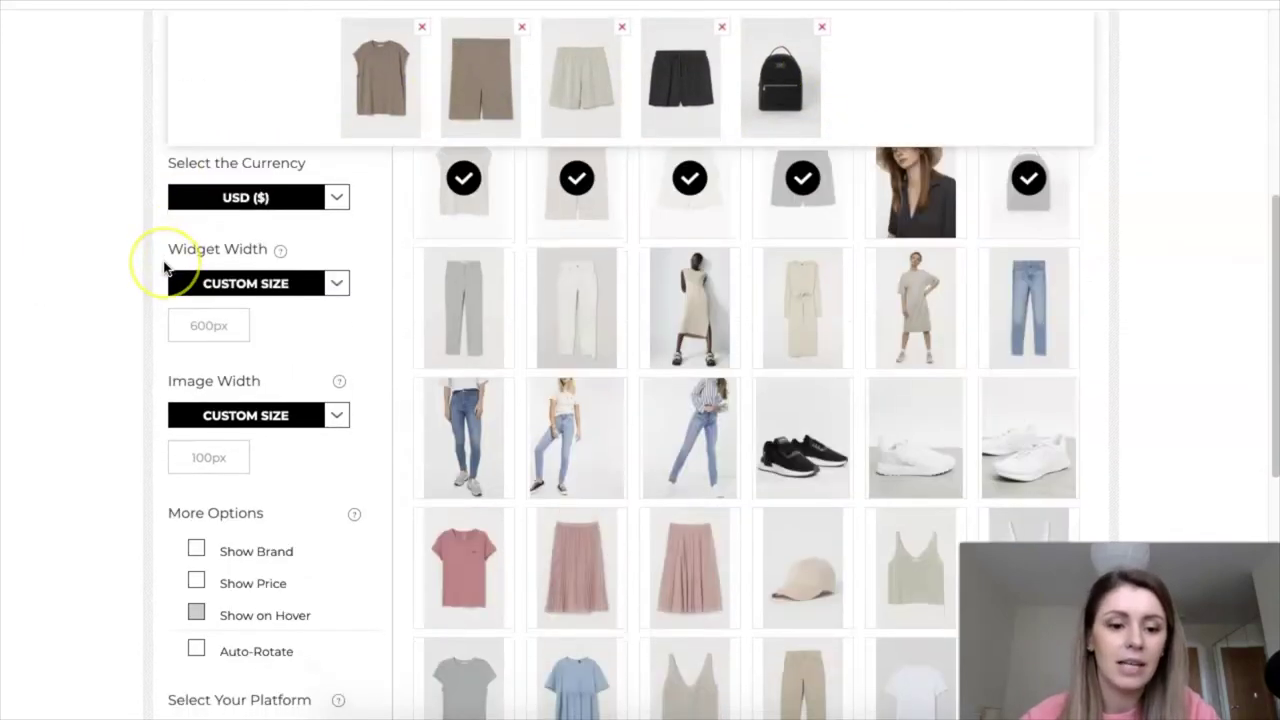
{"action": "left_click", "coordinate": [272, 520]}
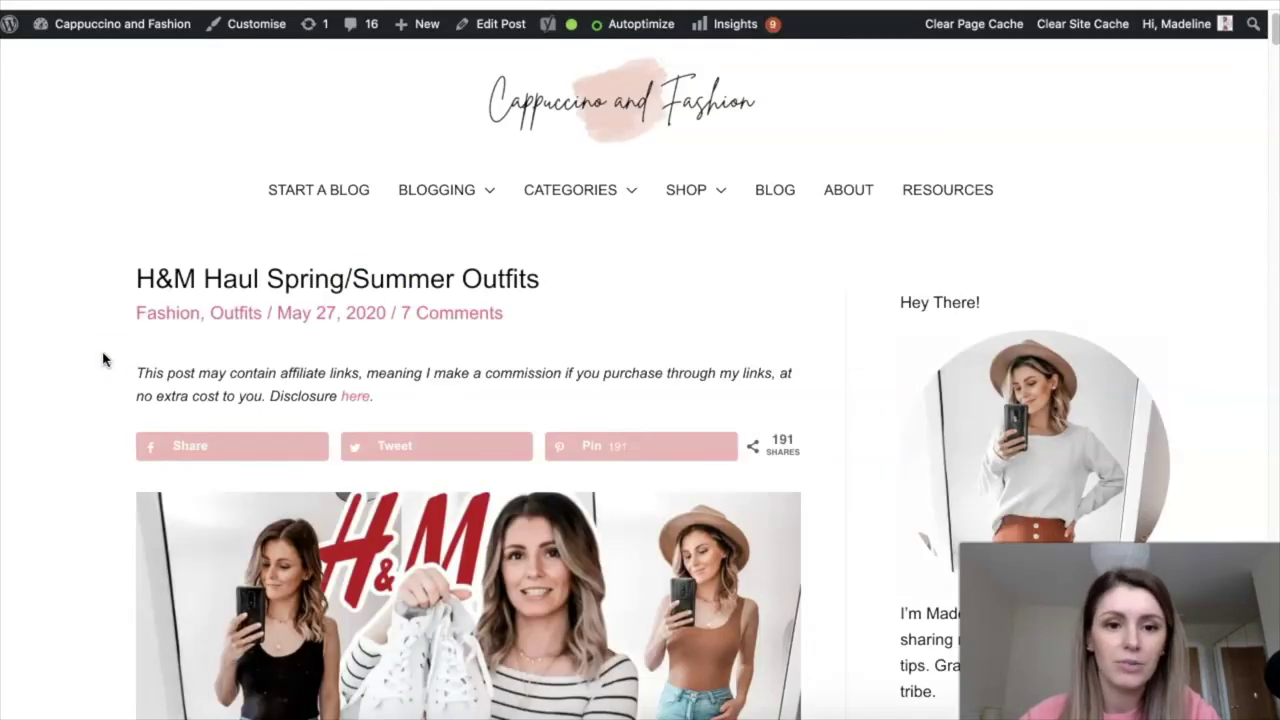
Switch to the H&M Haul Spring/Summer Outfits blog post and examine the product widgets placed beneath the outfit photos.
{"action": "left_click", "coordinate": [93, 360]}
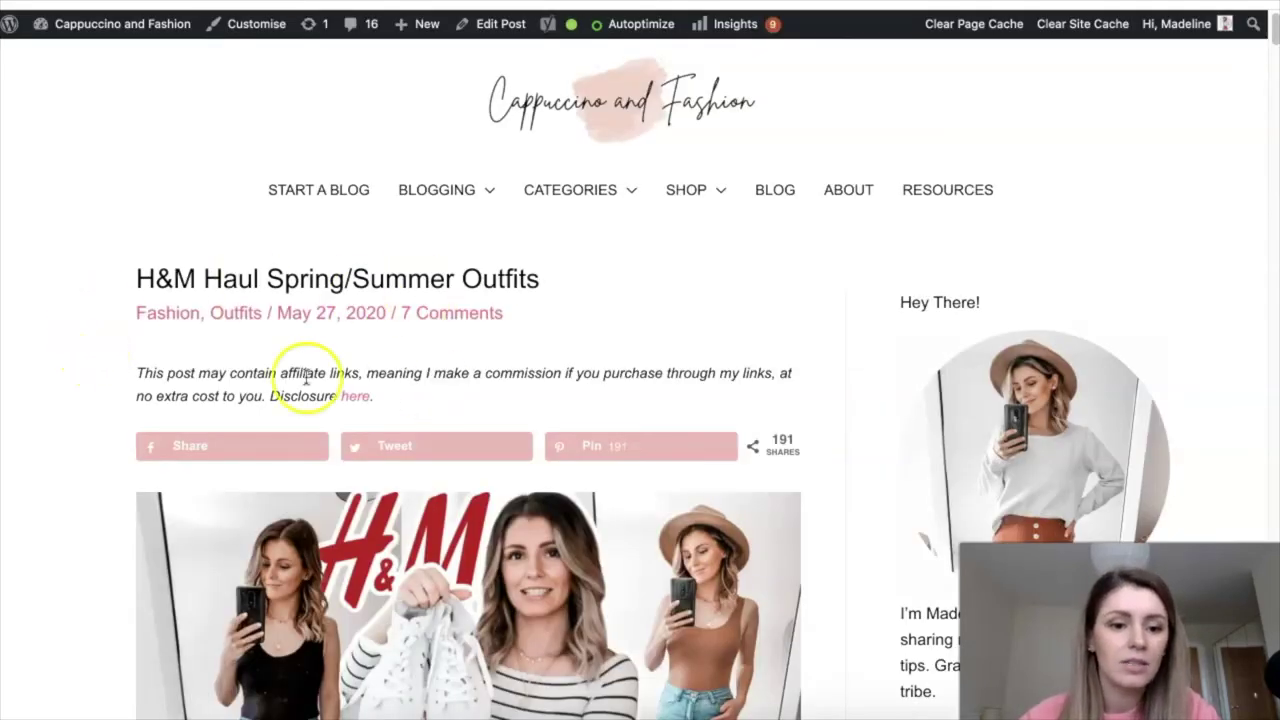
{"action": "scroll", "coordinate": [90, 420], "scroll_direction": "down", "scroll_amount": 10}
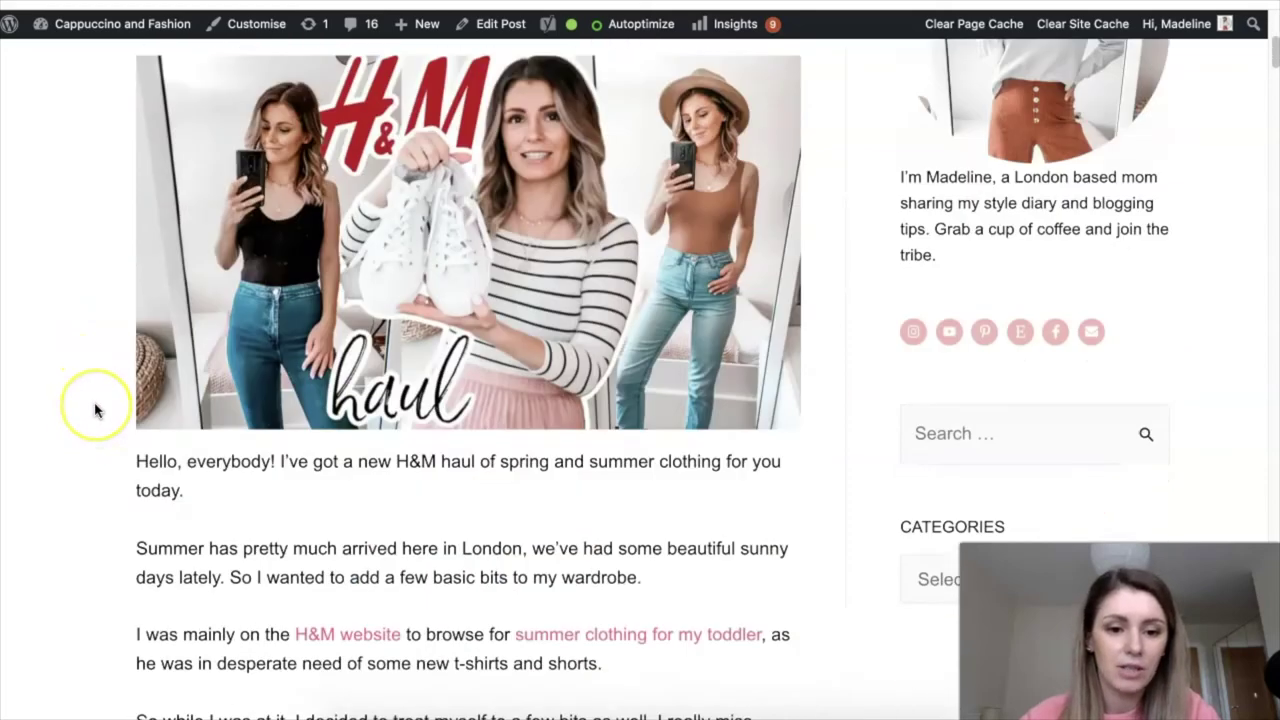
{"action": "scroll", "coordinate": [95, 410], "scroll_direction": "down", "scroll_amount": 10}
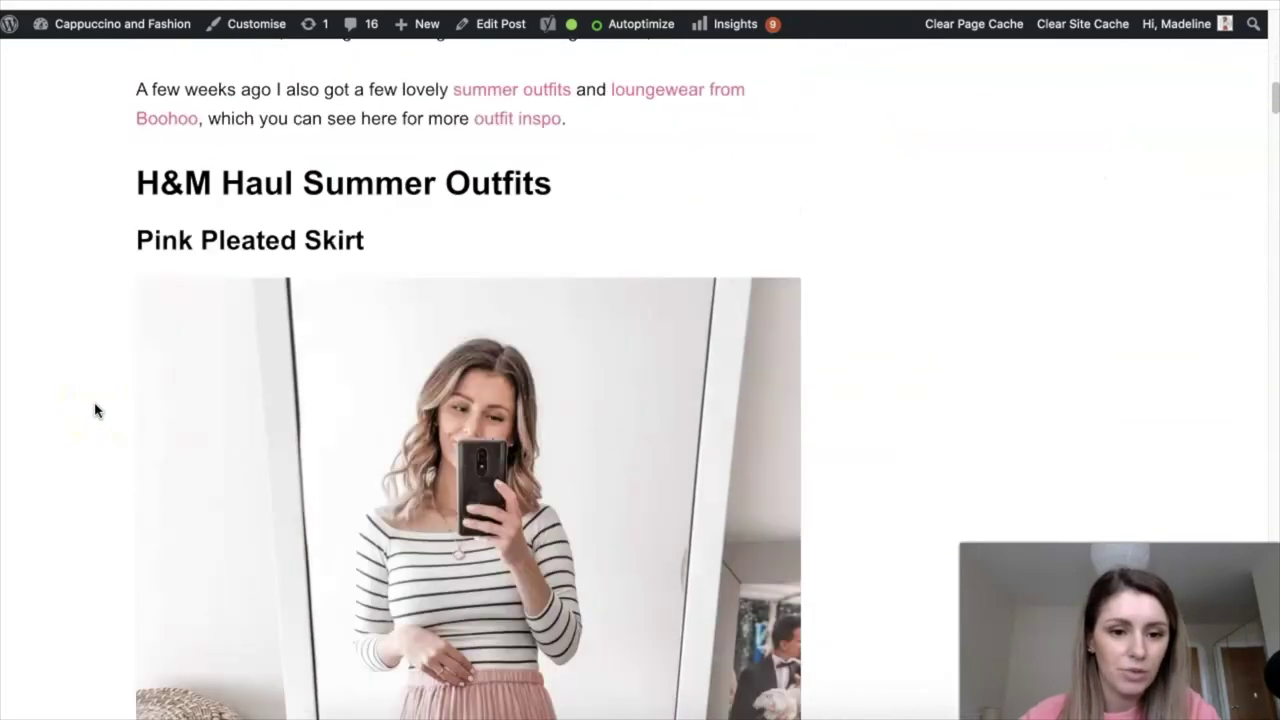
{"action": "scroll", "coordinate": [95, 410], "scroll_direction": "down", "scroll_amount": 10}
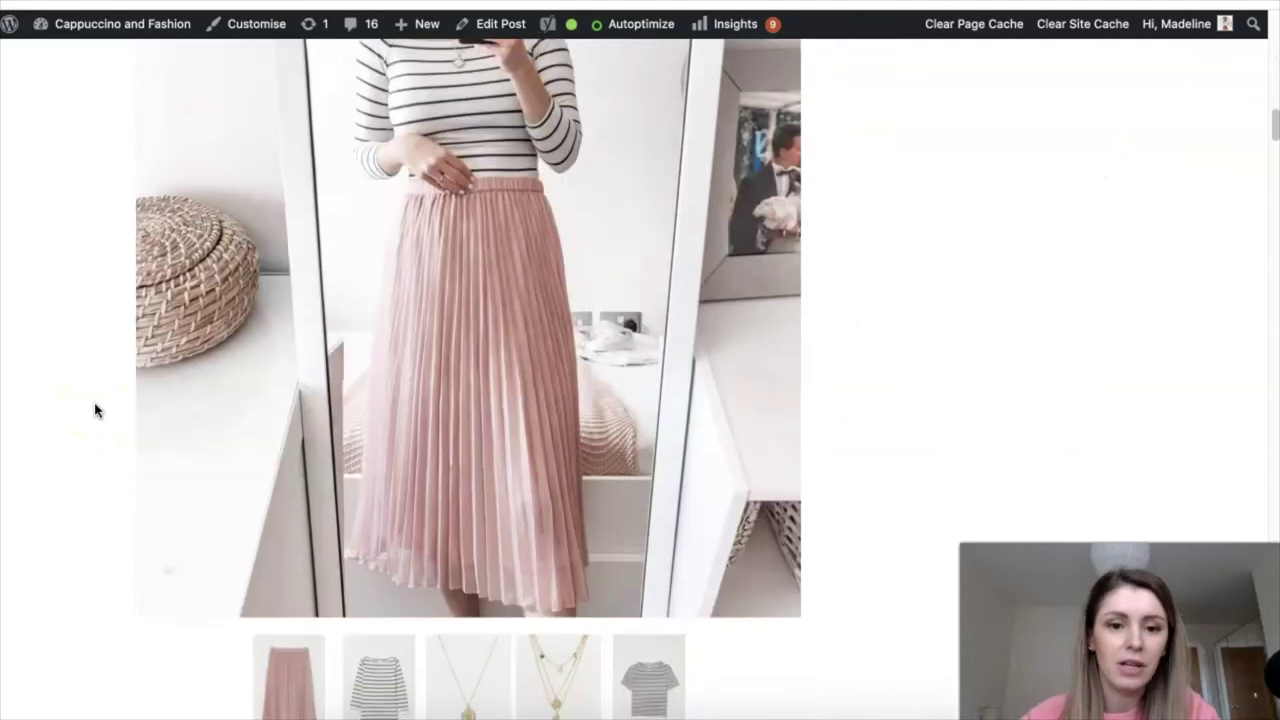
{"action": "scroll", "coordinate": [95, 410], "scroll_direction": "down", "scroll_amount": 4}
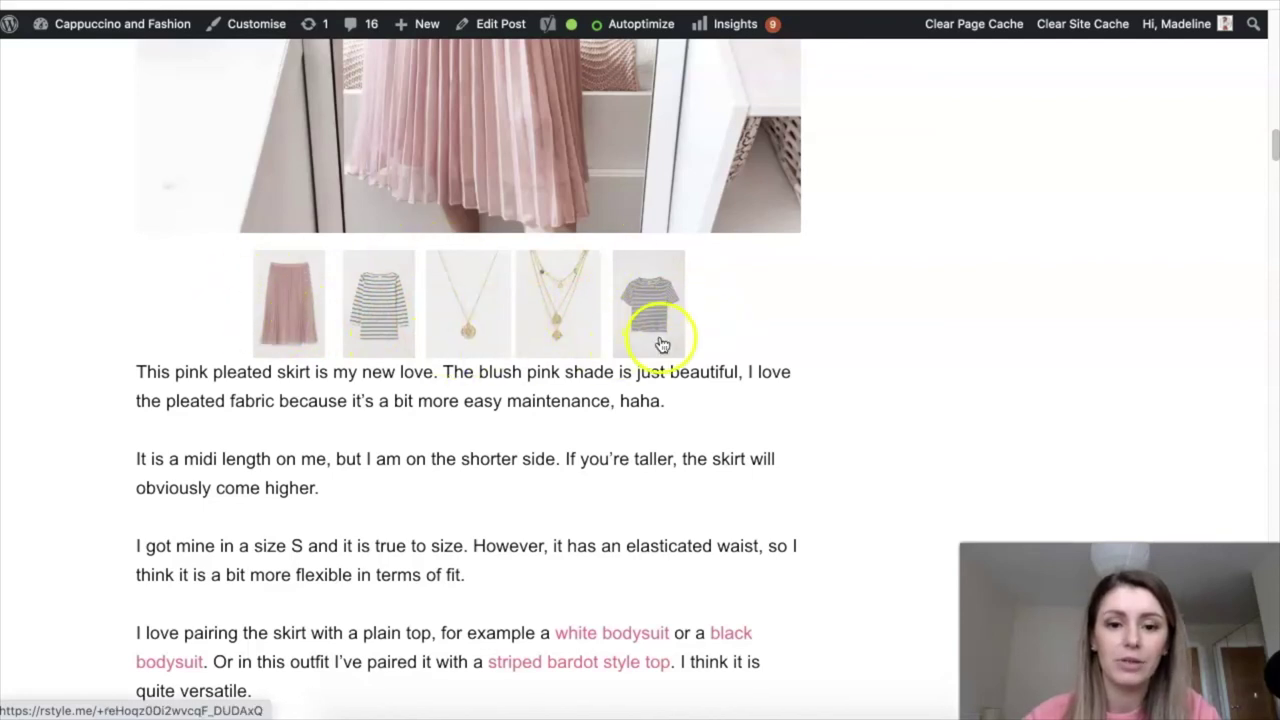
{"action": "scroll", "coordinate": [777, 331], "scroll_direction": "down", "scroll_amount": 15}
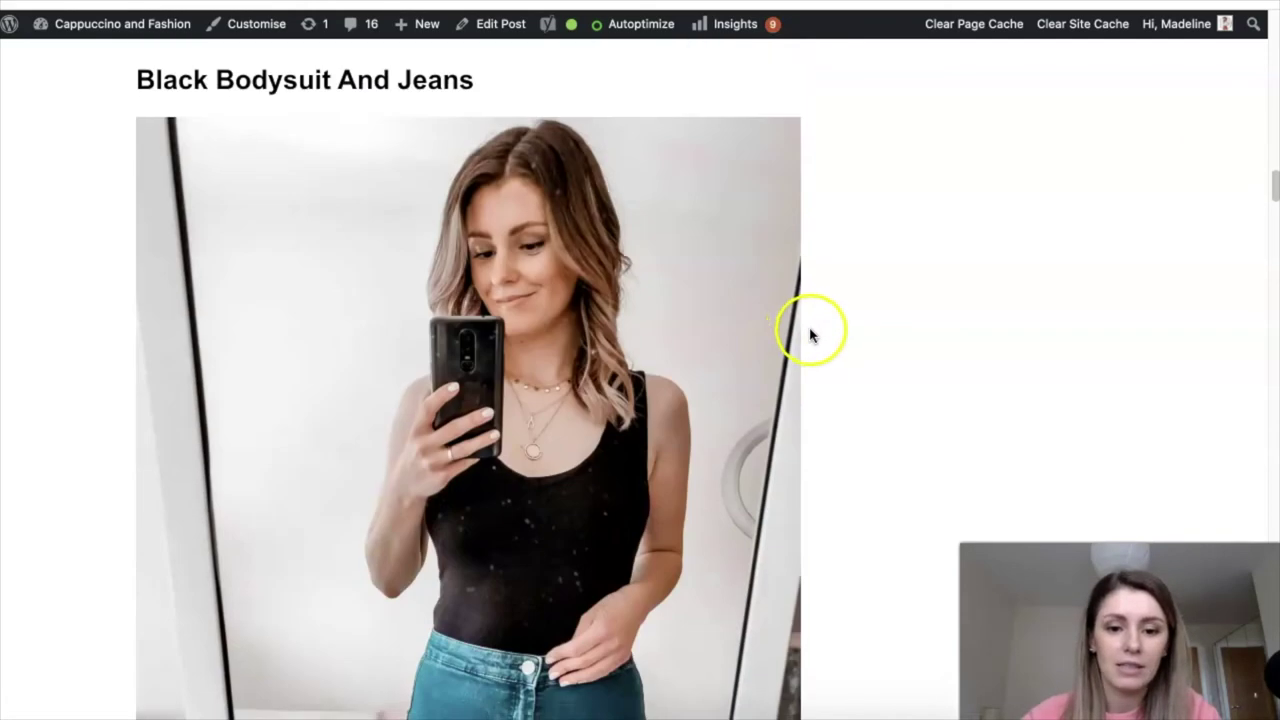
{"action": "scroll", "coordinate": [794, 329], "scroll_direction": "down", "scroll_amount": 10}
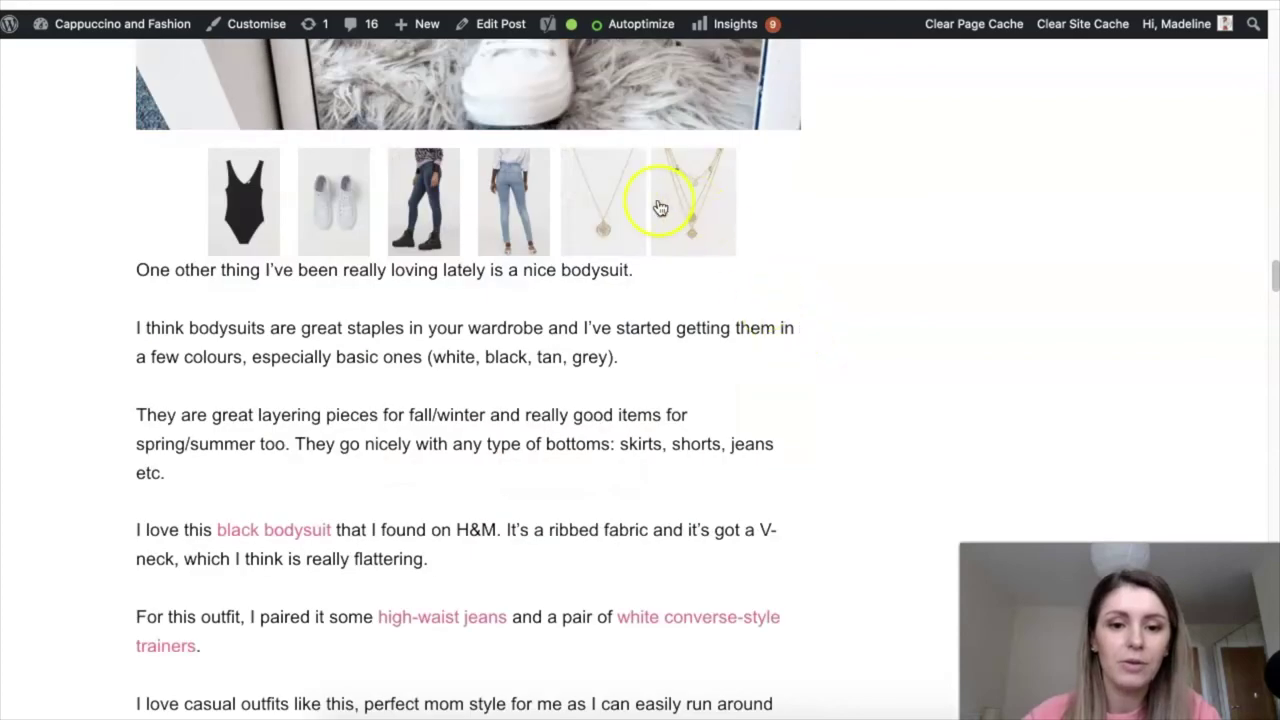
{"action": "scroll", "coordinate": [63, 280], "scroll_direction": "down", "scroll_amount": 15}
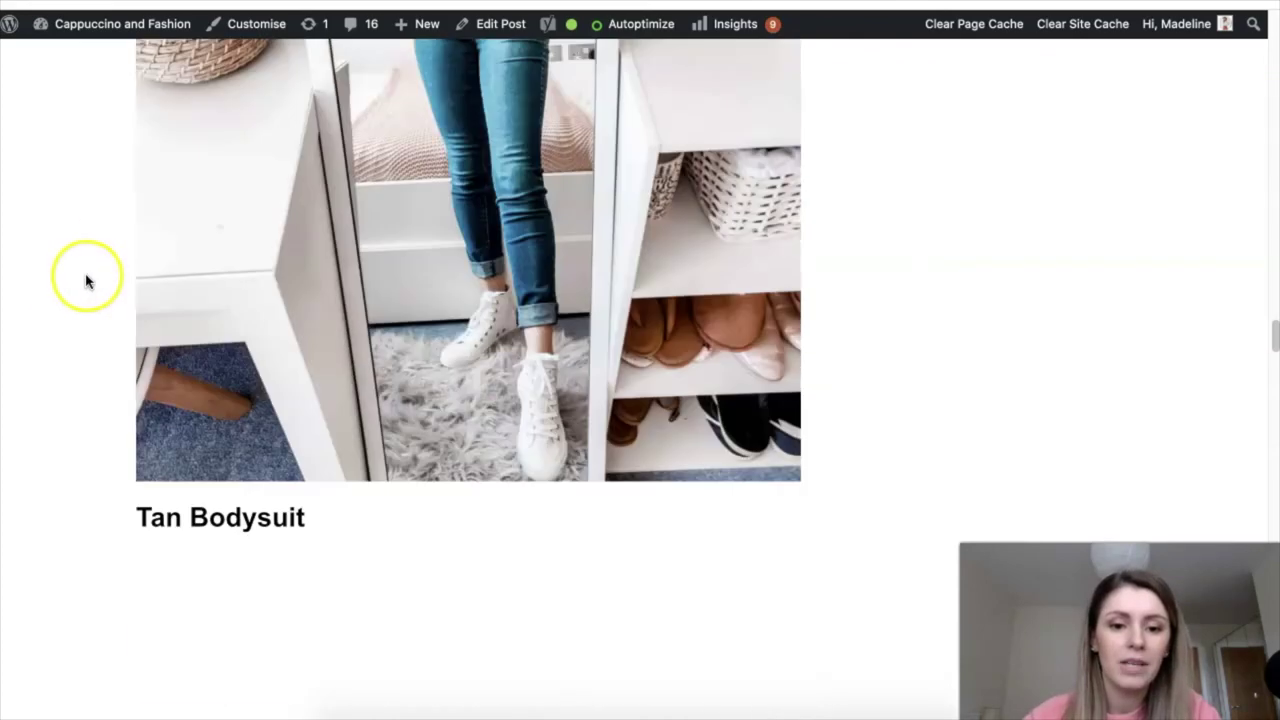
View the post's Tan Bodysuit section and advance the product carousel beneath its outfit photo.
{"action": "scroll", "coordinate": [88, 282], "scroll_direction": "down", "scroll_amount": 10}
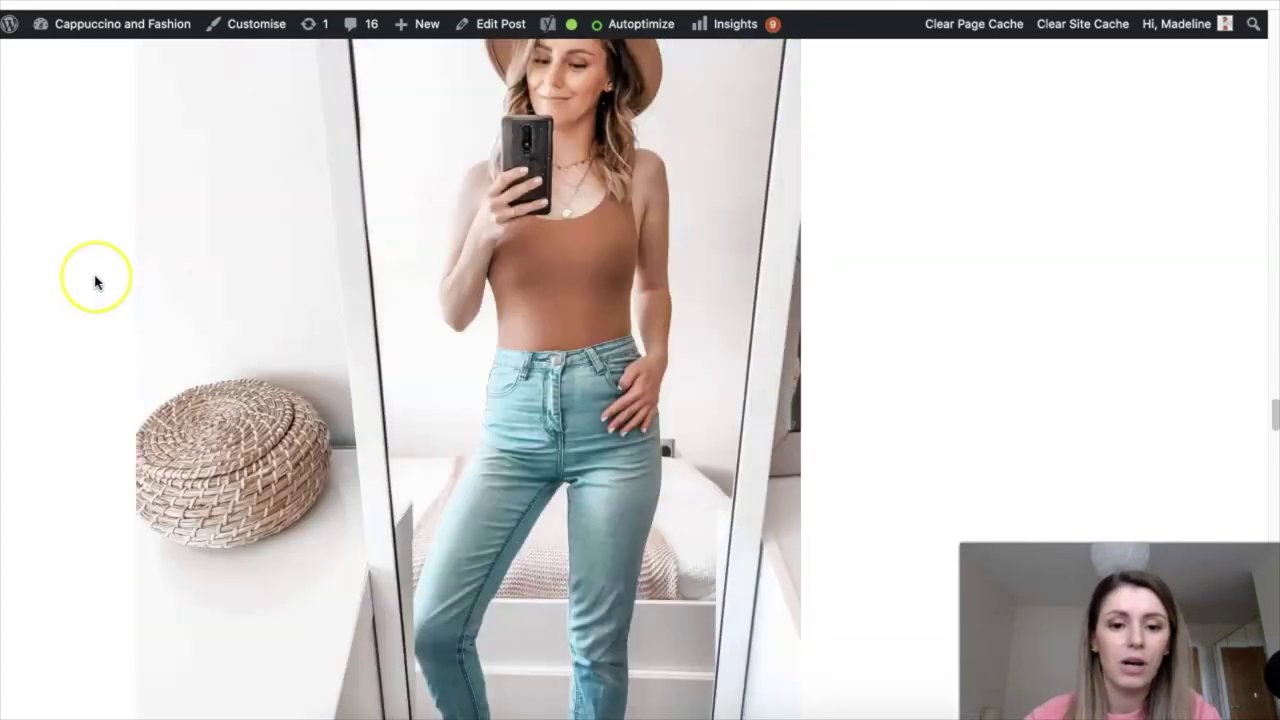
{"action": "scroll", "coordinate": [95, 282], "scroll_direction": "down", "scroll_amount": 1}
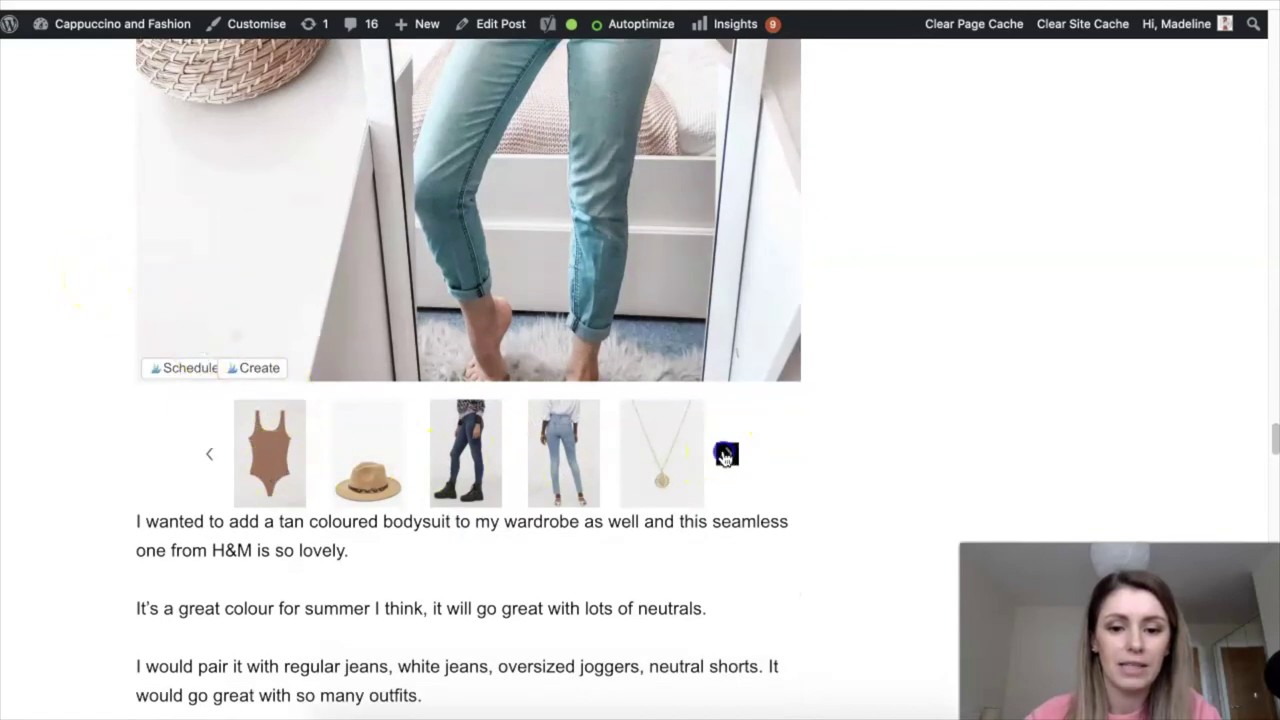
{"action": "left_click", "coordinate": [727, 453]}
{"action": "left_click", "coordinate": [727, 453]}
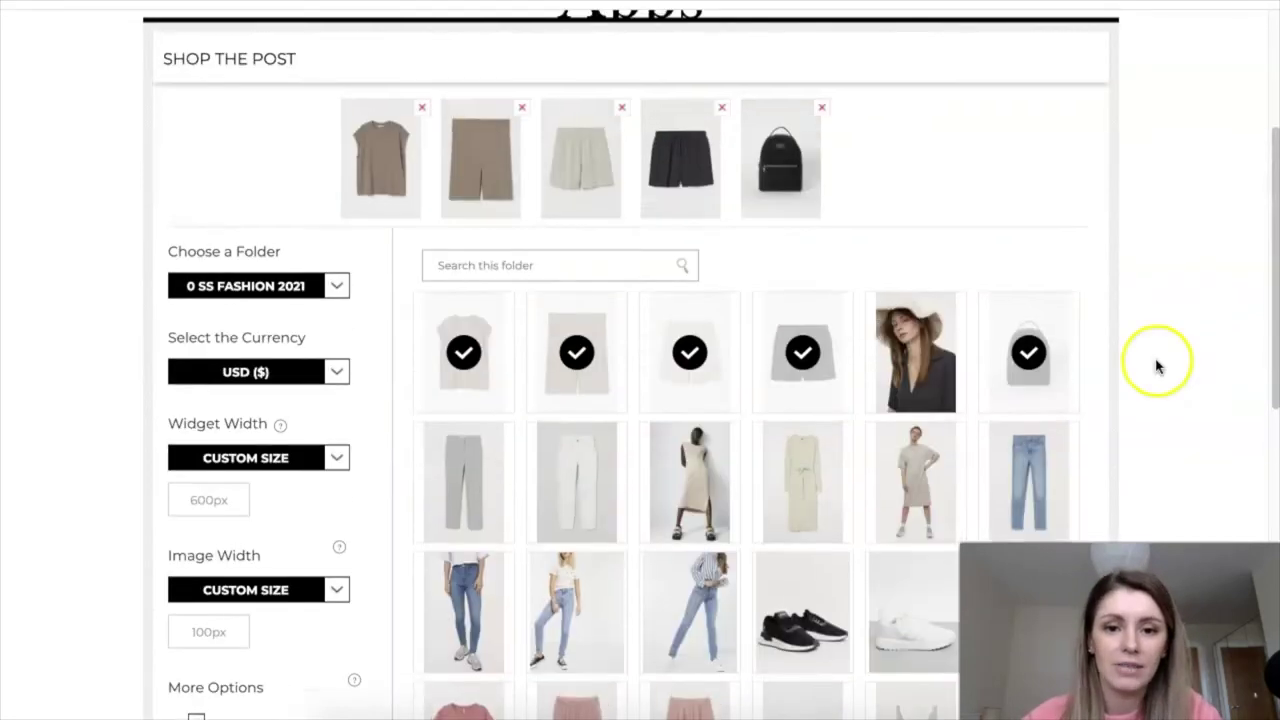
Switch to rewardStyle's Boutique app and look over its folder, currency, display and widget width options.
{"action": "scroll", "coordinate": [986, 320], "scroll_direction": "up", "scroll_amount": 1}
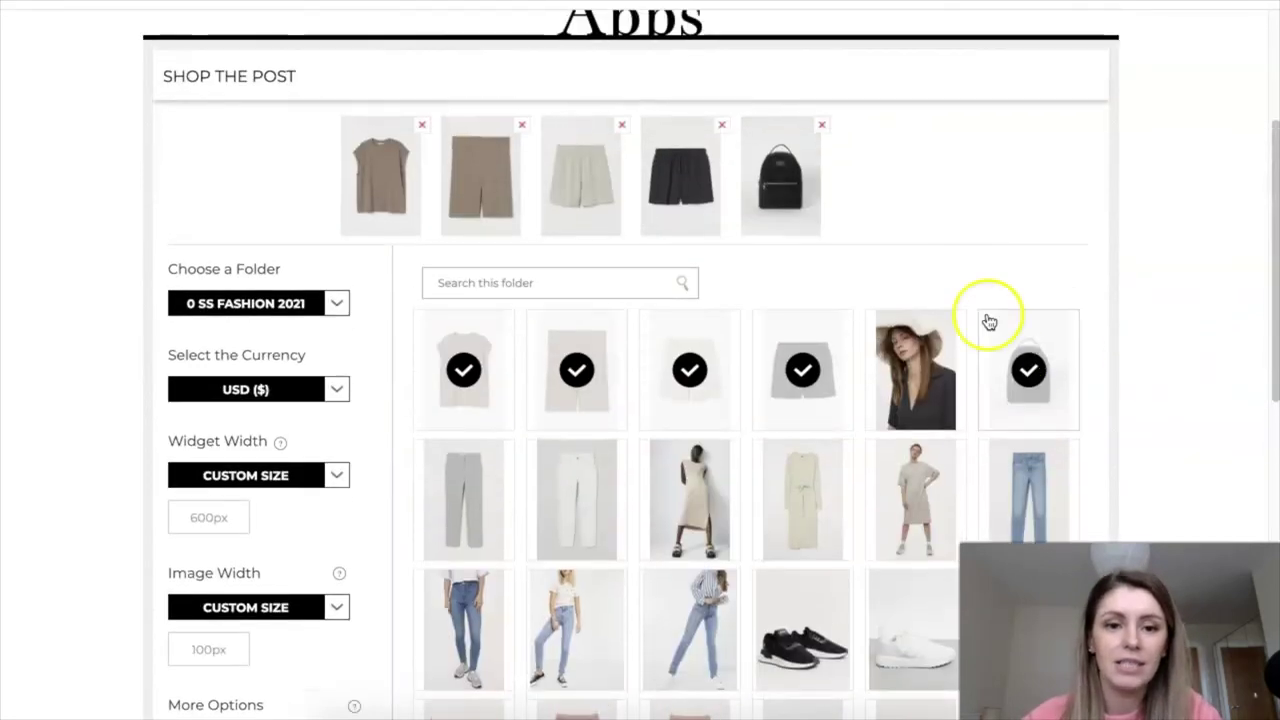
{"action": "scroll", "coordinate": [266, 97], "scroll_direction": "up", "scroll_amount": 1}
{"action": "scroll", "coordinate": [877, 223], "scroll_direction": "up", "scroll_amount": 1}
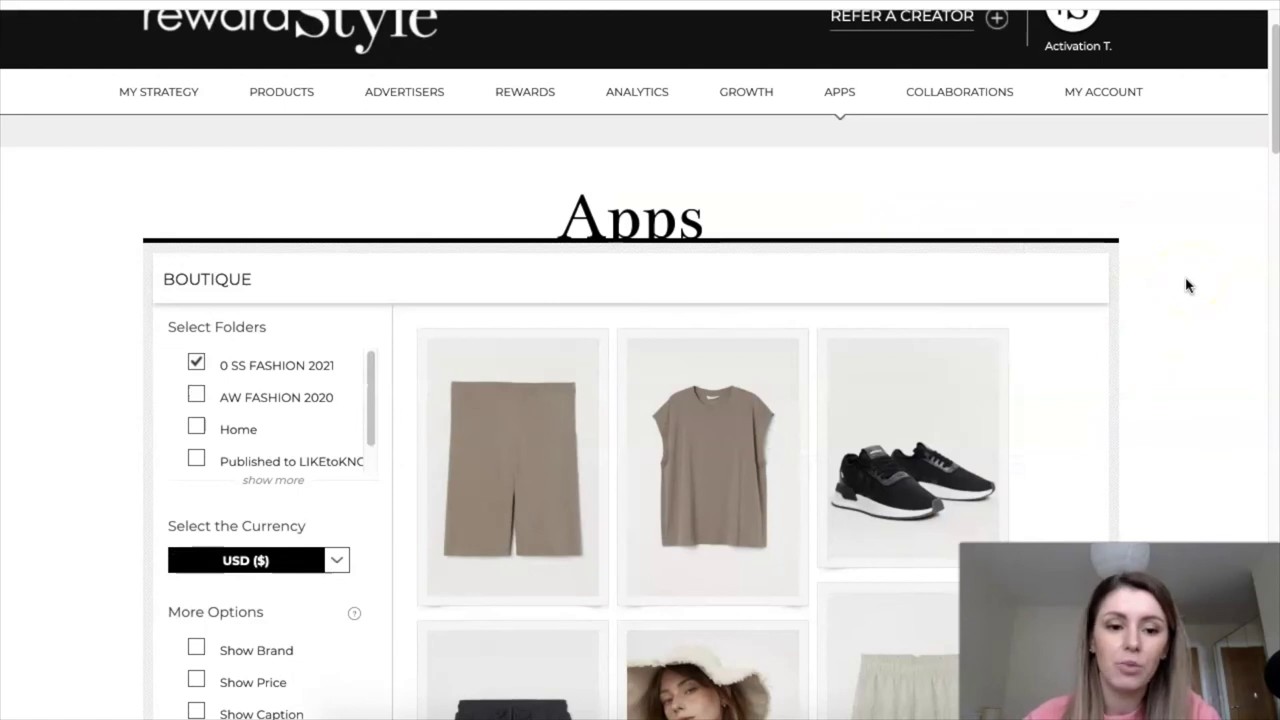
{"action": "scroll", "coordinate": [1163, 290], "scroll_direction": "down", "scroll_amount": 3}
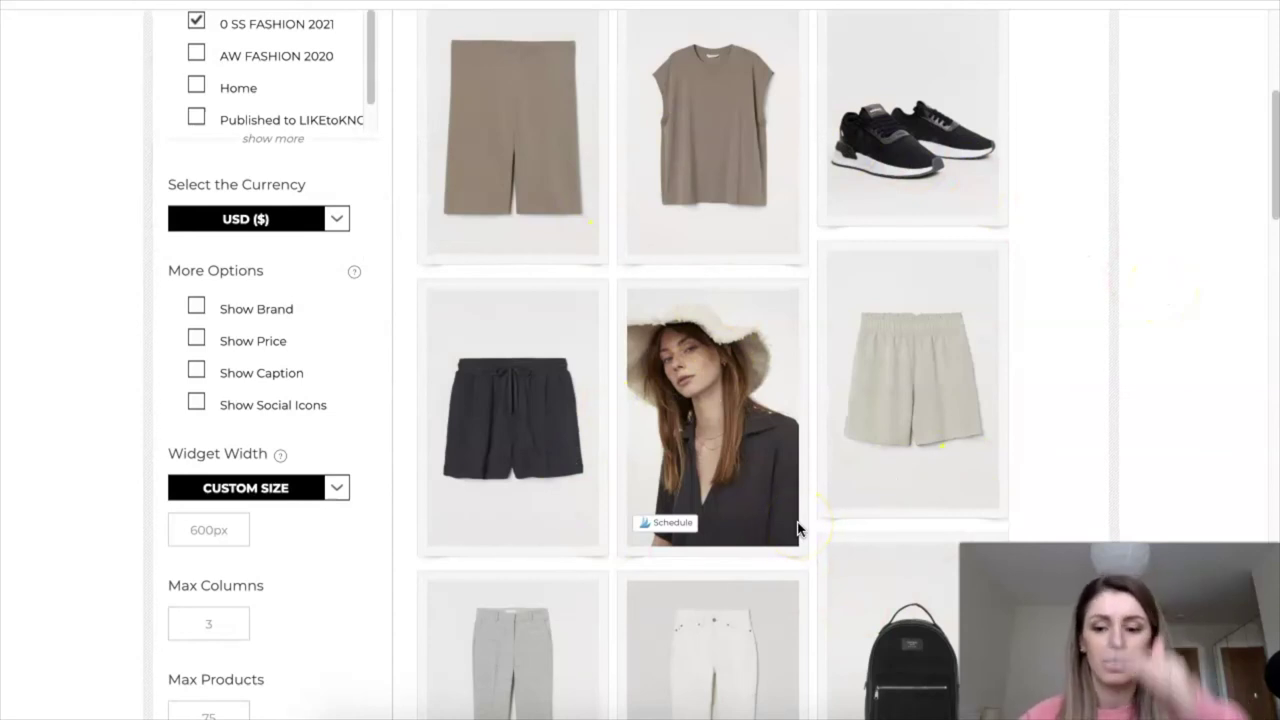
{"action": "scroll", "coordinate": [1053, 198], "scroll_direction": "up", "scroll_amount": 3}
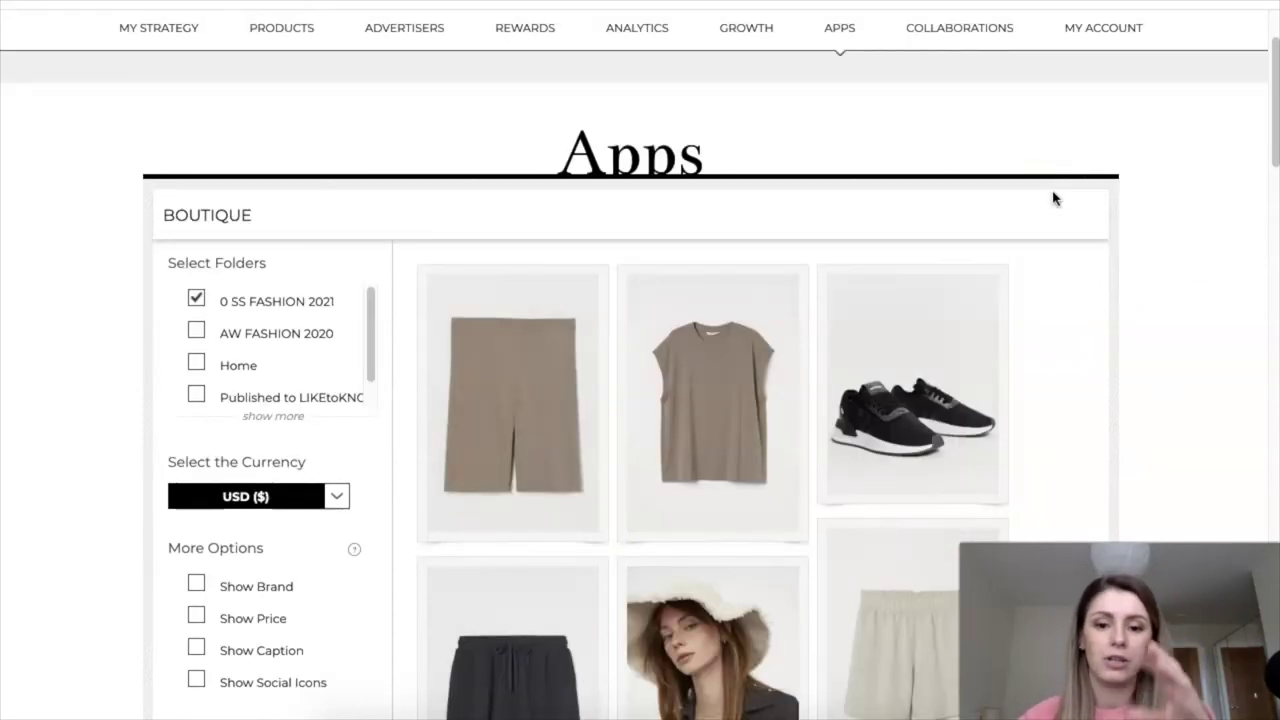
{"action": "scroll", "coordinate": [1053, 198], "scroll_direction": "down", "scroll_amount": 2}
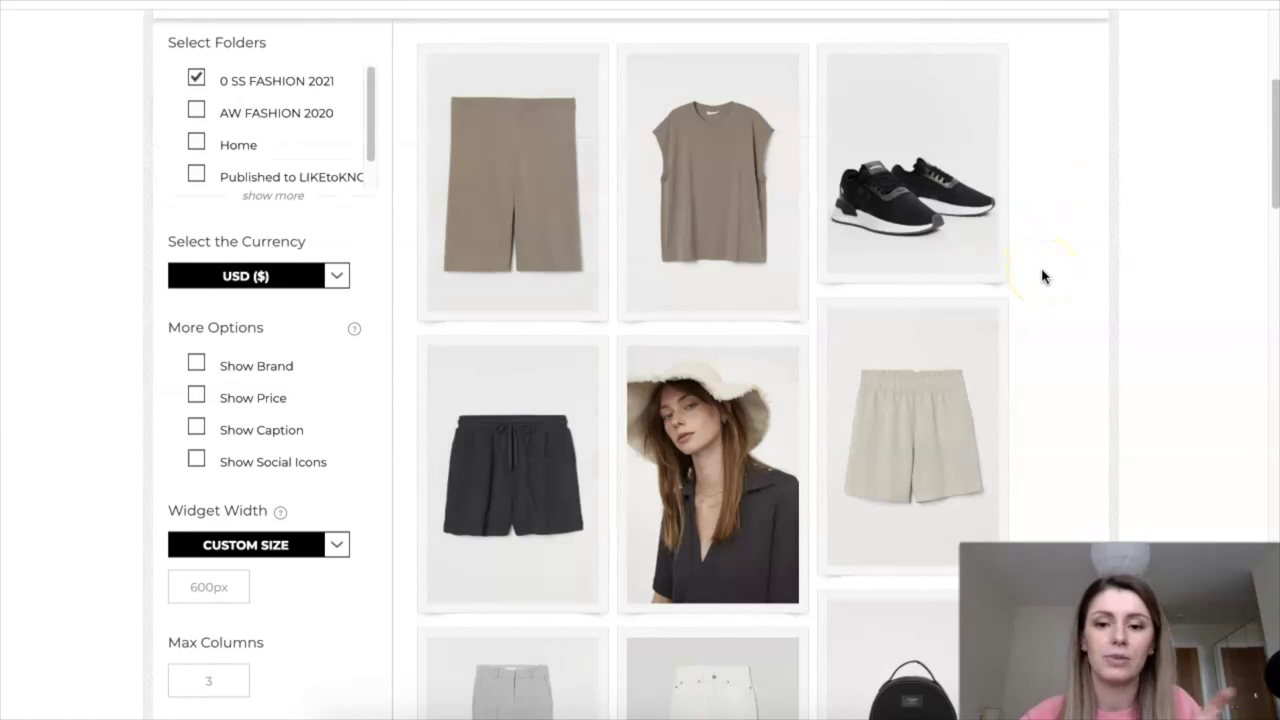
{"action": "scroll", "coordinate": [1043, 266], "scroll_direction": "down", "scroll_amount": 1}
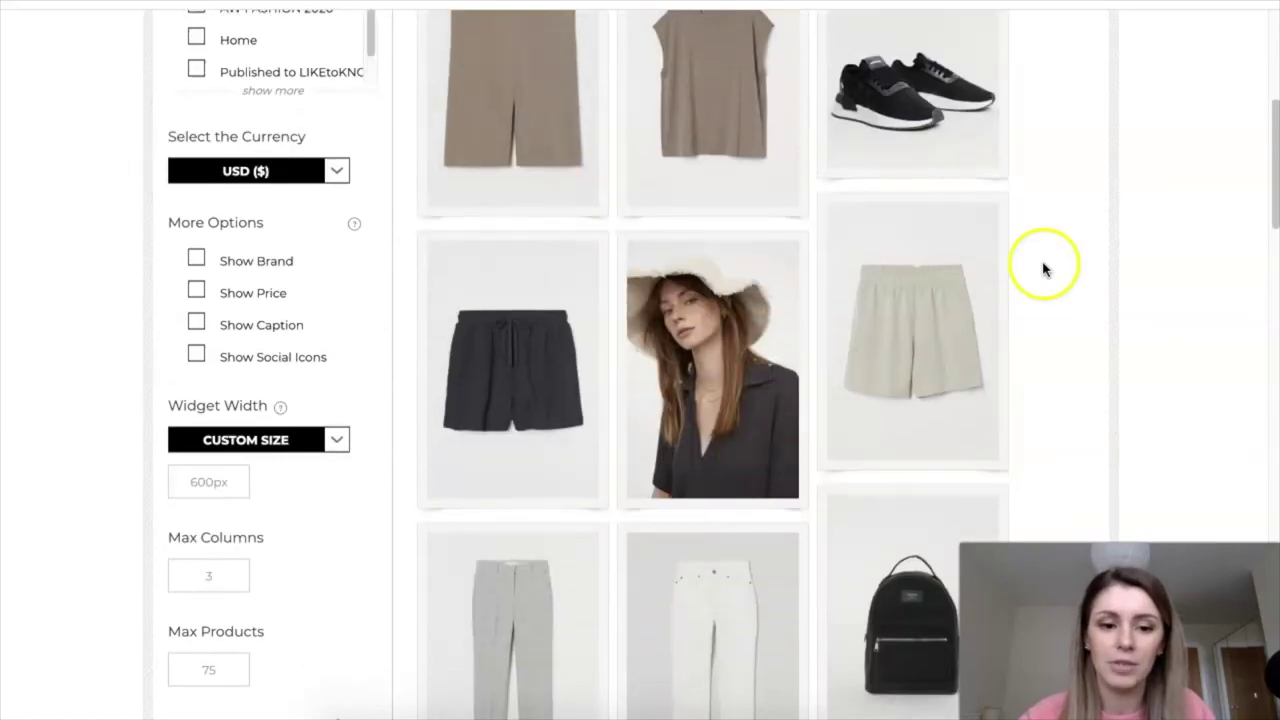
Examine the Boutique widget's column and product limits, platform setting and three-column product grid.
{"action": "scroll", "coordinate": [1040, 260], "scroll_direction": "down", "scroll_amount": 3}
{"action": "scroll", "coordinate": [1015, 284], "scroll_direction": "down", "scroll_amount": 1}
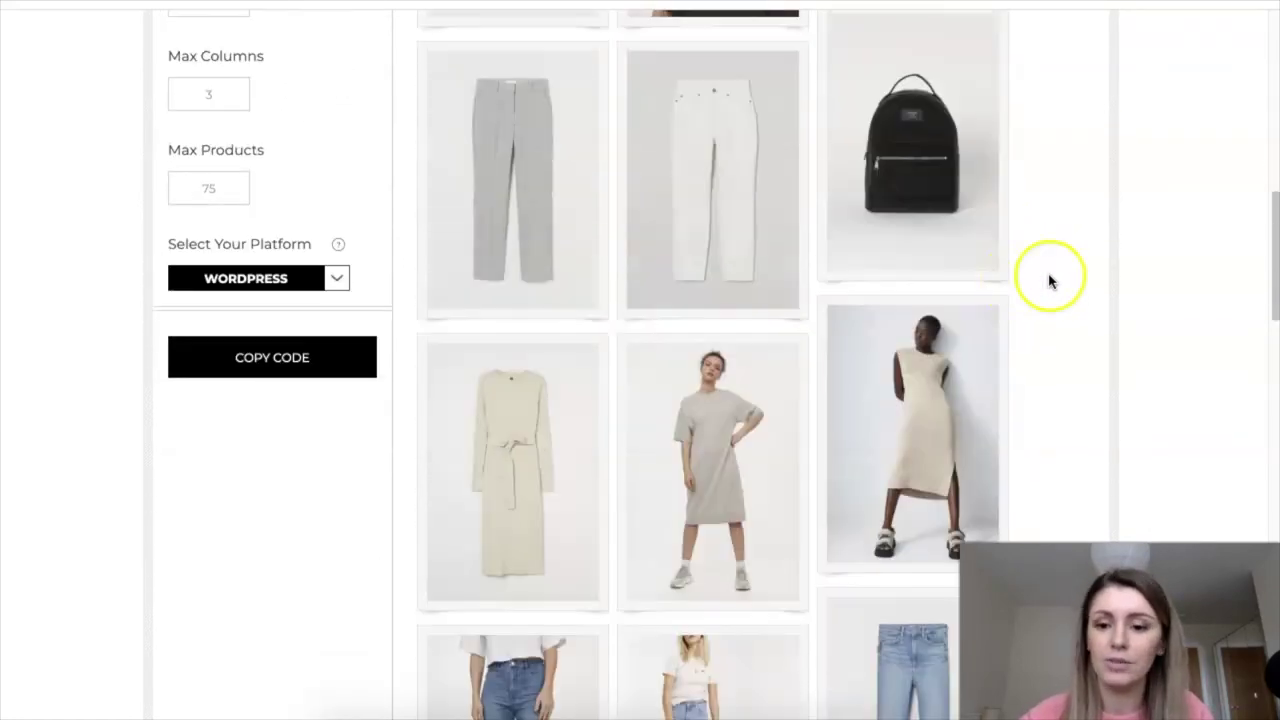
{"action": "scroll", "coordinate": [1050, 278], "scroll_direction": "down", "scroll_amount": 1}
{"action": "scroll", "coordinate": [1055, 280], "scroll_direction": "down", "scroll_amount": 2}
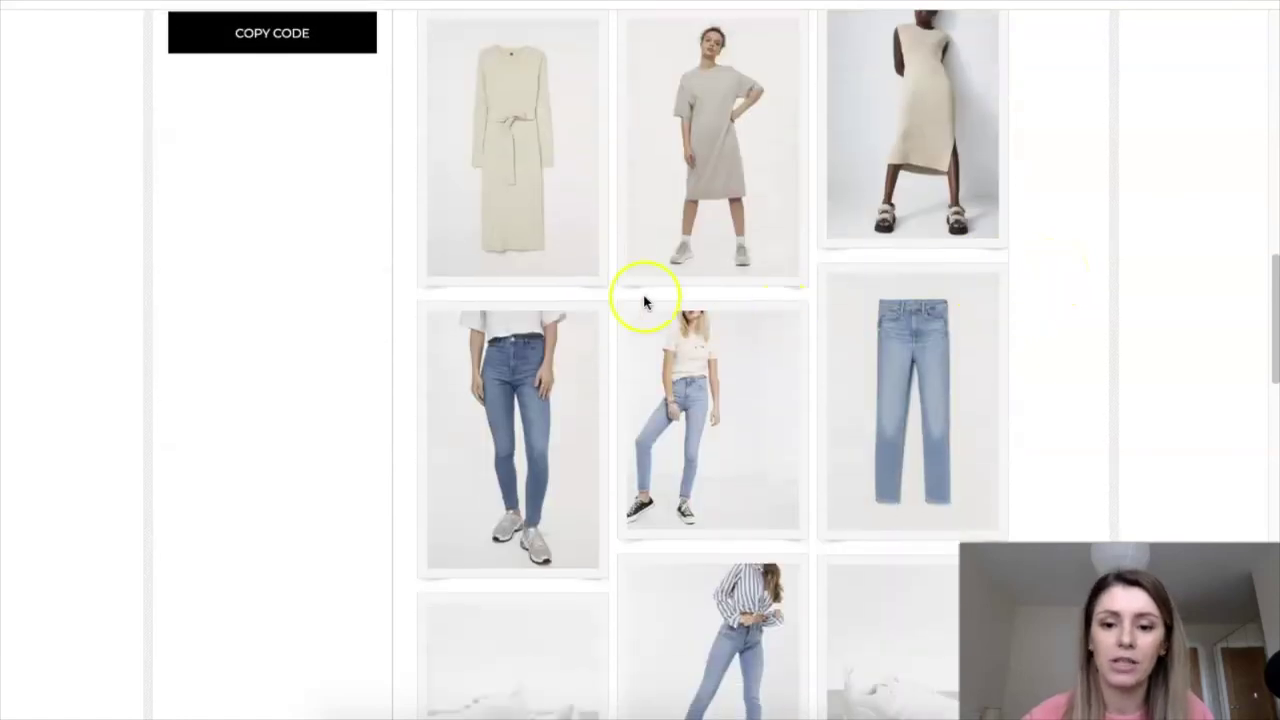
{"action": "scroll", "coordinate": [755, 400], "scroll_direction": "up", "scroll_amount": 6}
{"action": "scroll", "coordinate": [755, 398], "scroll_direction": "up", "scroll_amount": 5}
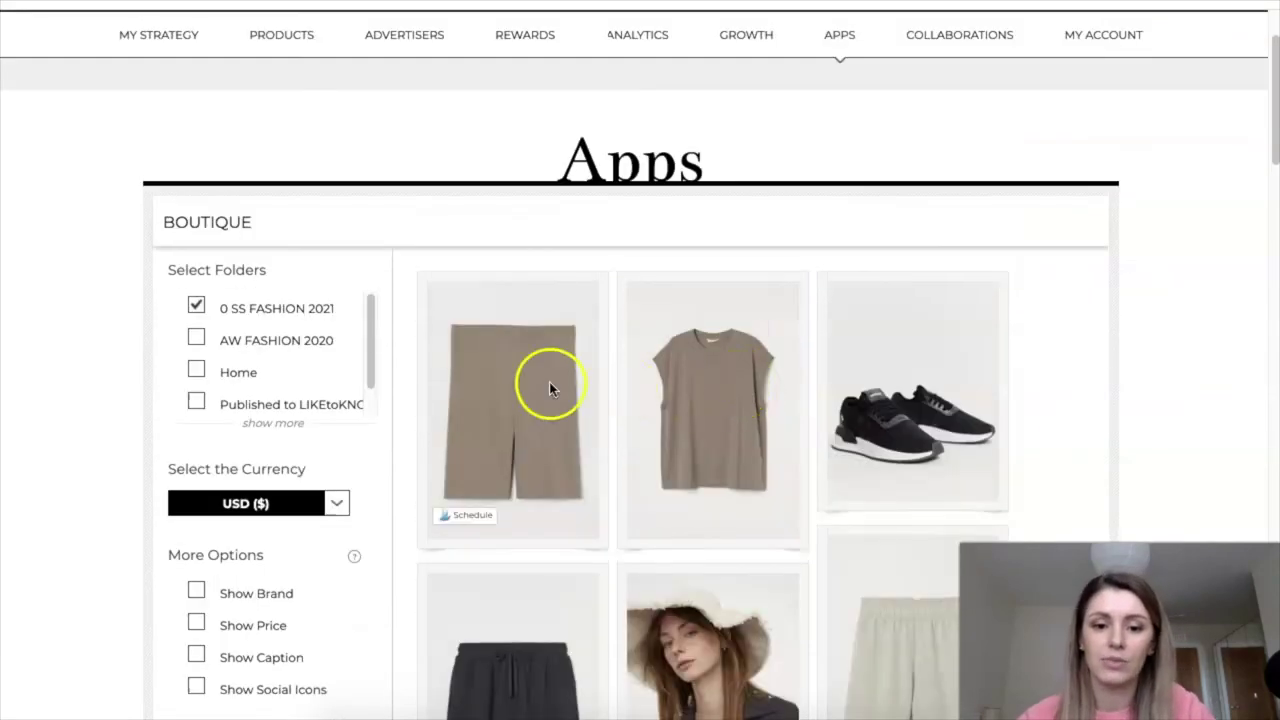
{"action": "scroll", "coordinate": [1201, 272], "scroll_direction": "down", "scroll_amount": 1}
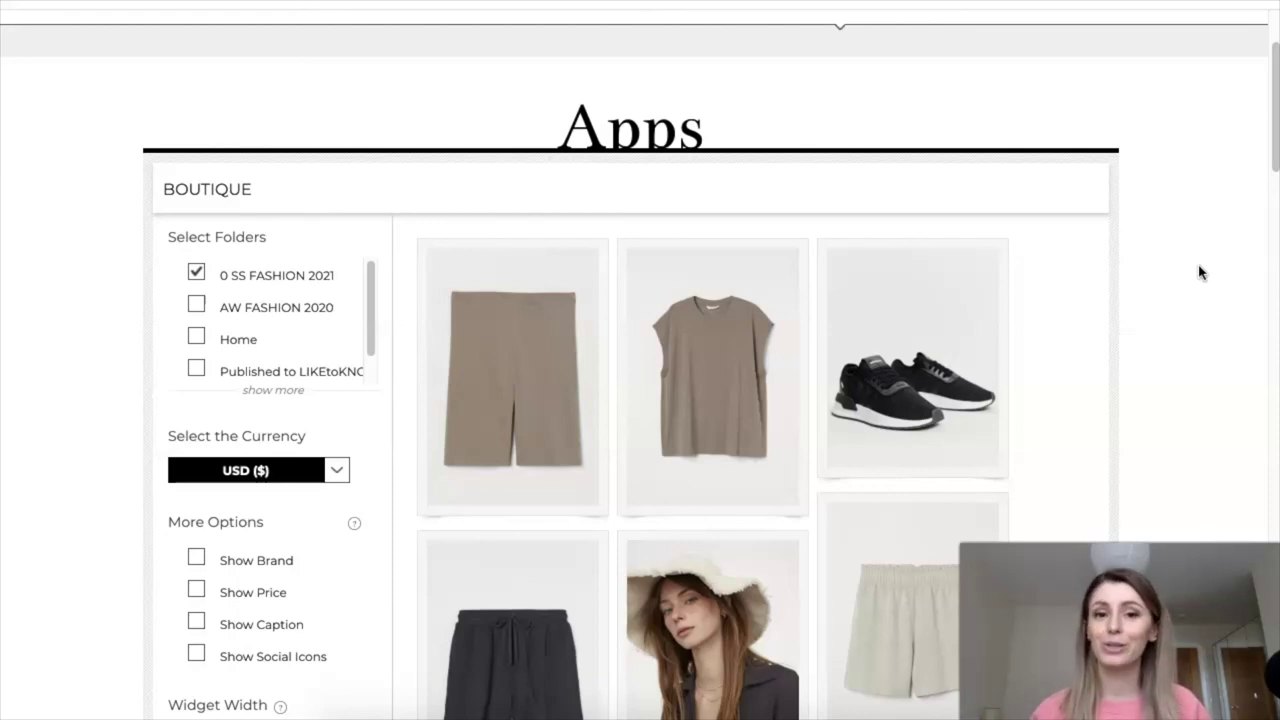
{"action": "scroll", "coordinate": [1200, 272], "scroll_direction": "up", "scroll_amount": 2}
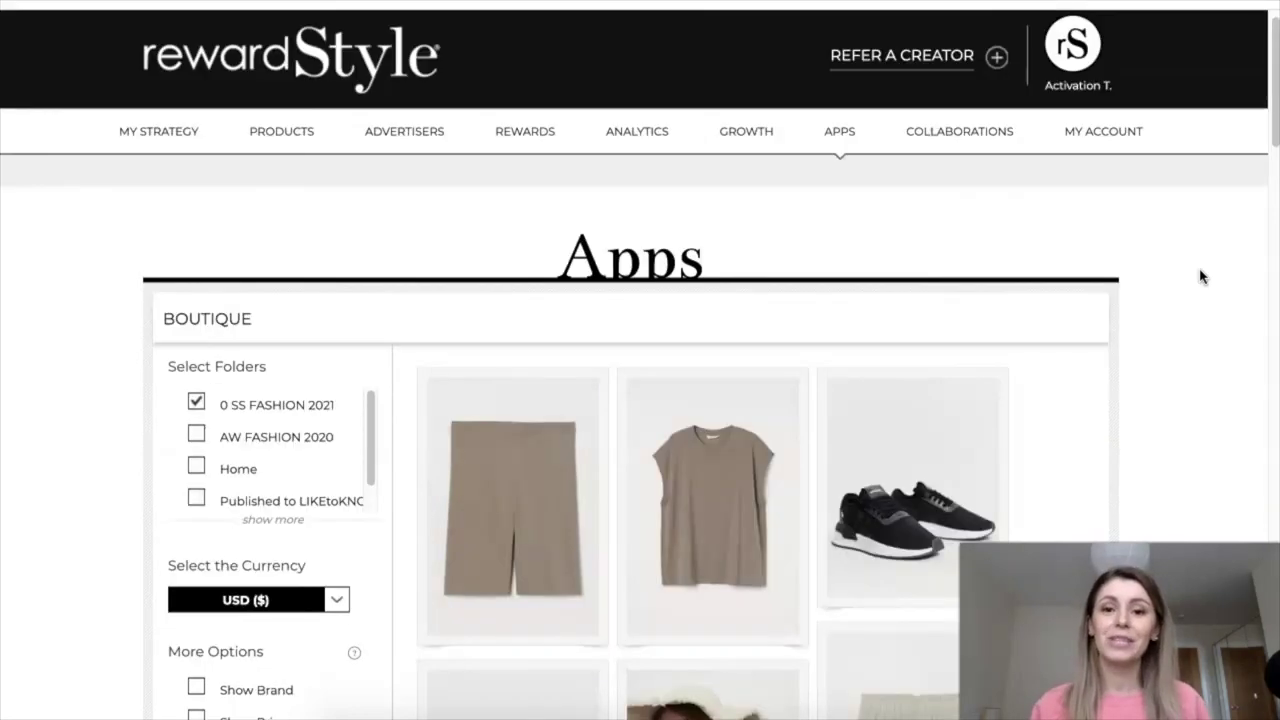